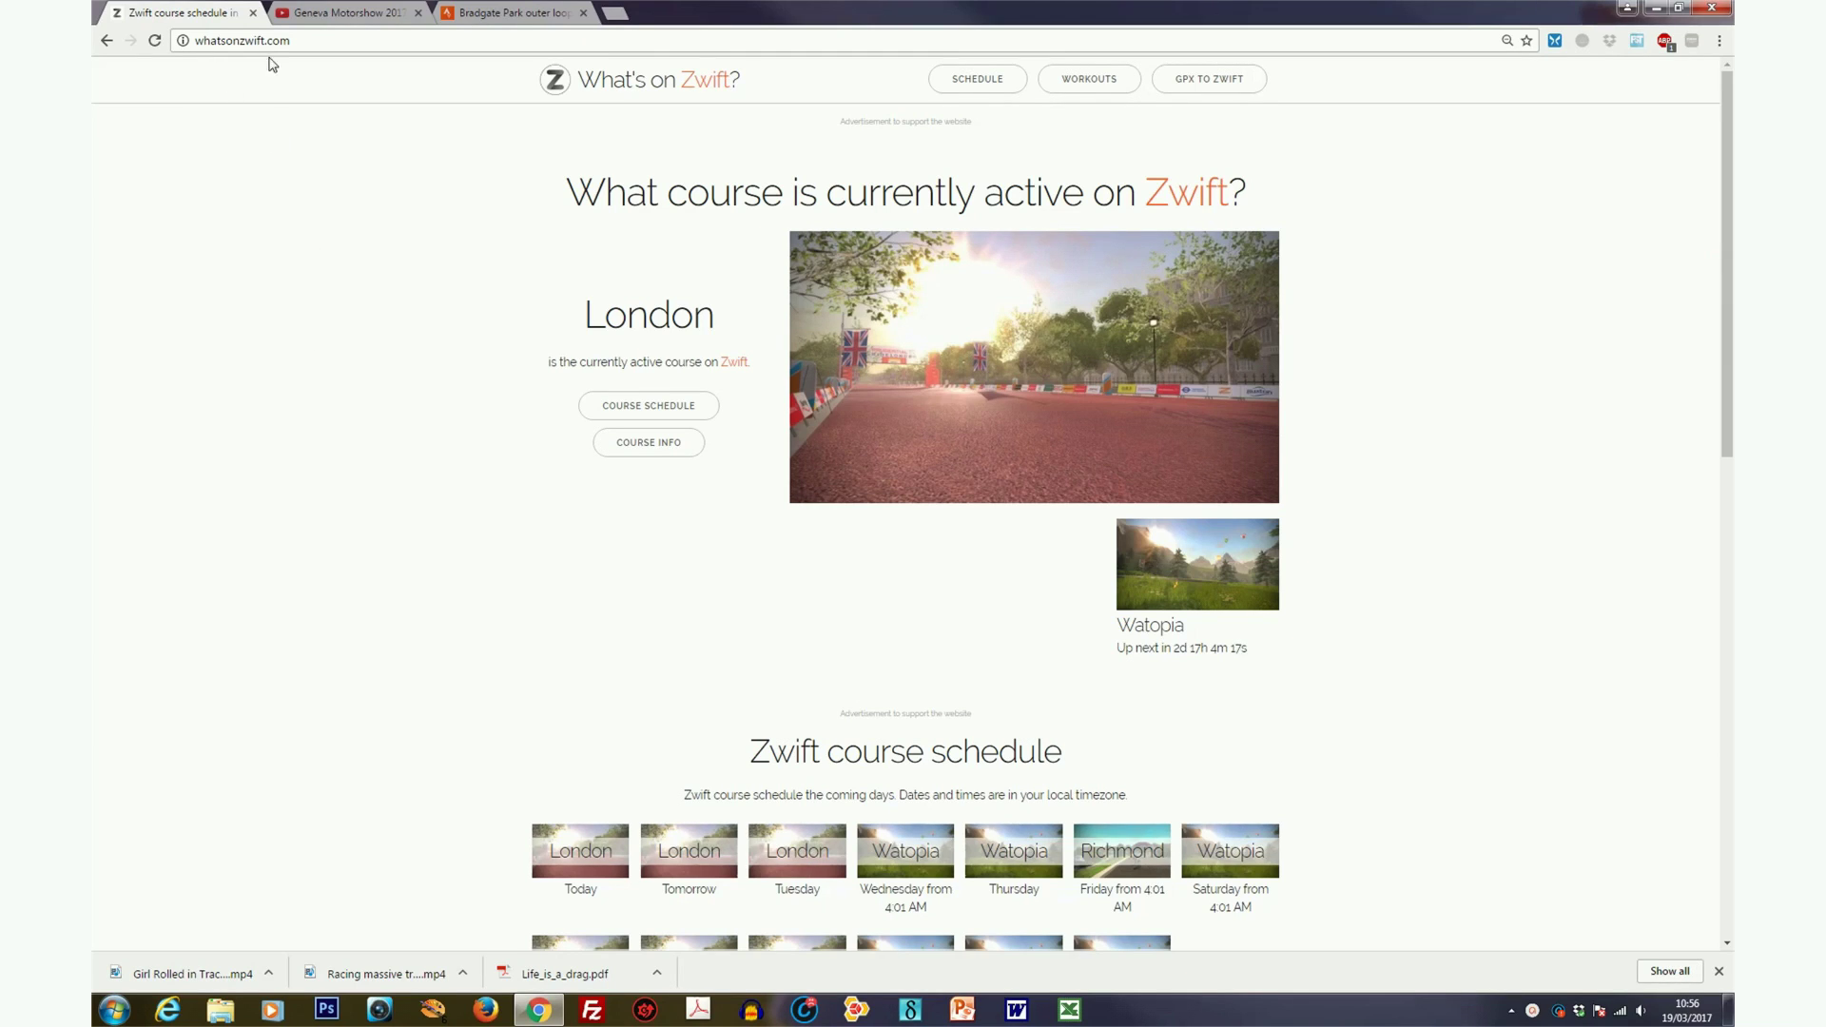
Open the GPX to Zwift converter page and switch to the Bradgate Park ride on Strava.
{"action": "left_click", "coordinate": [1195, 84]}
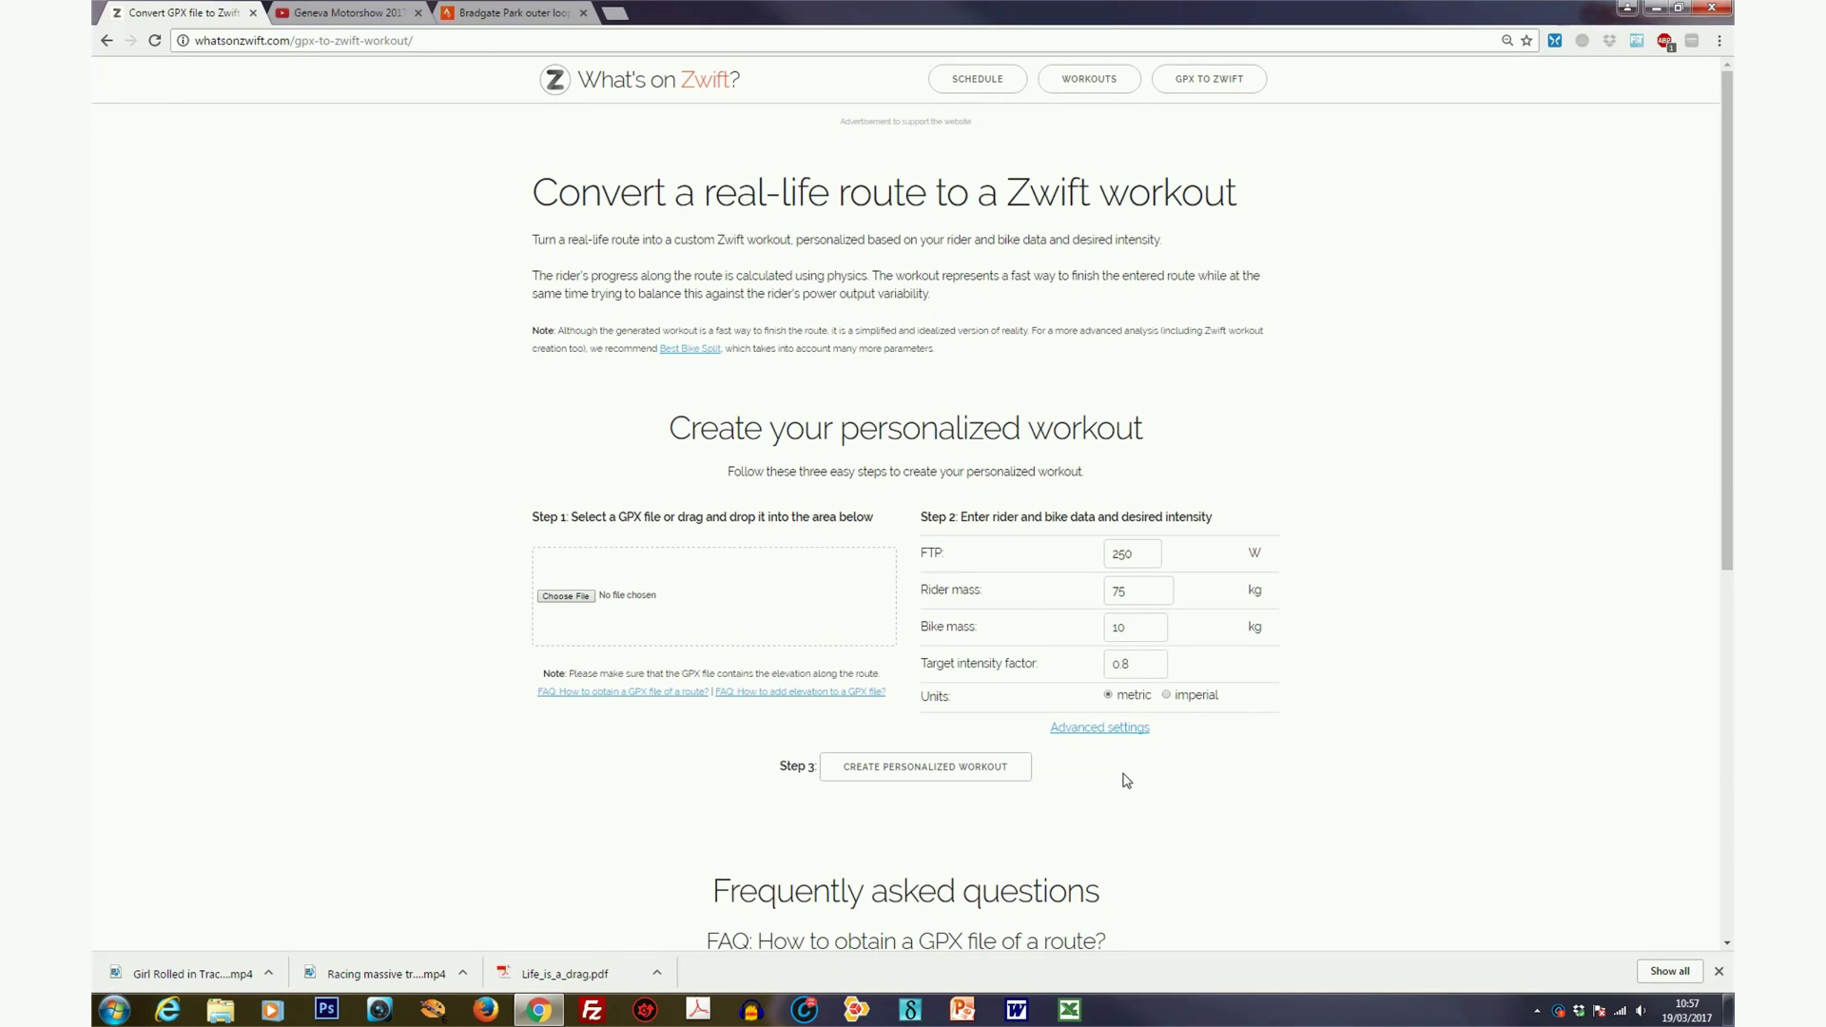
{"action": "left_click", "coordinate": [484, 16]}
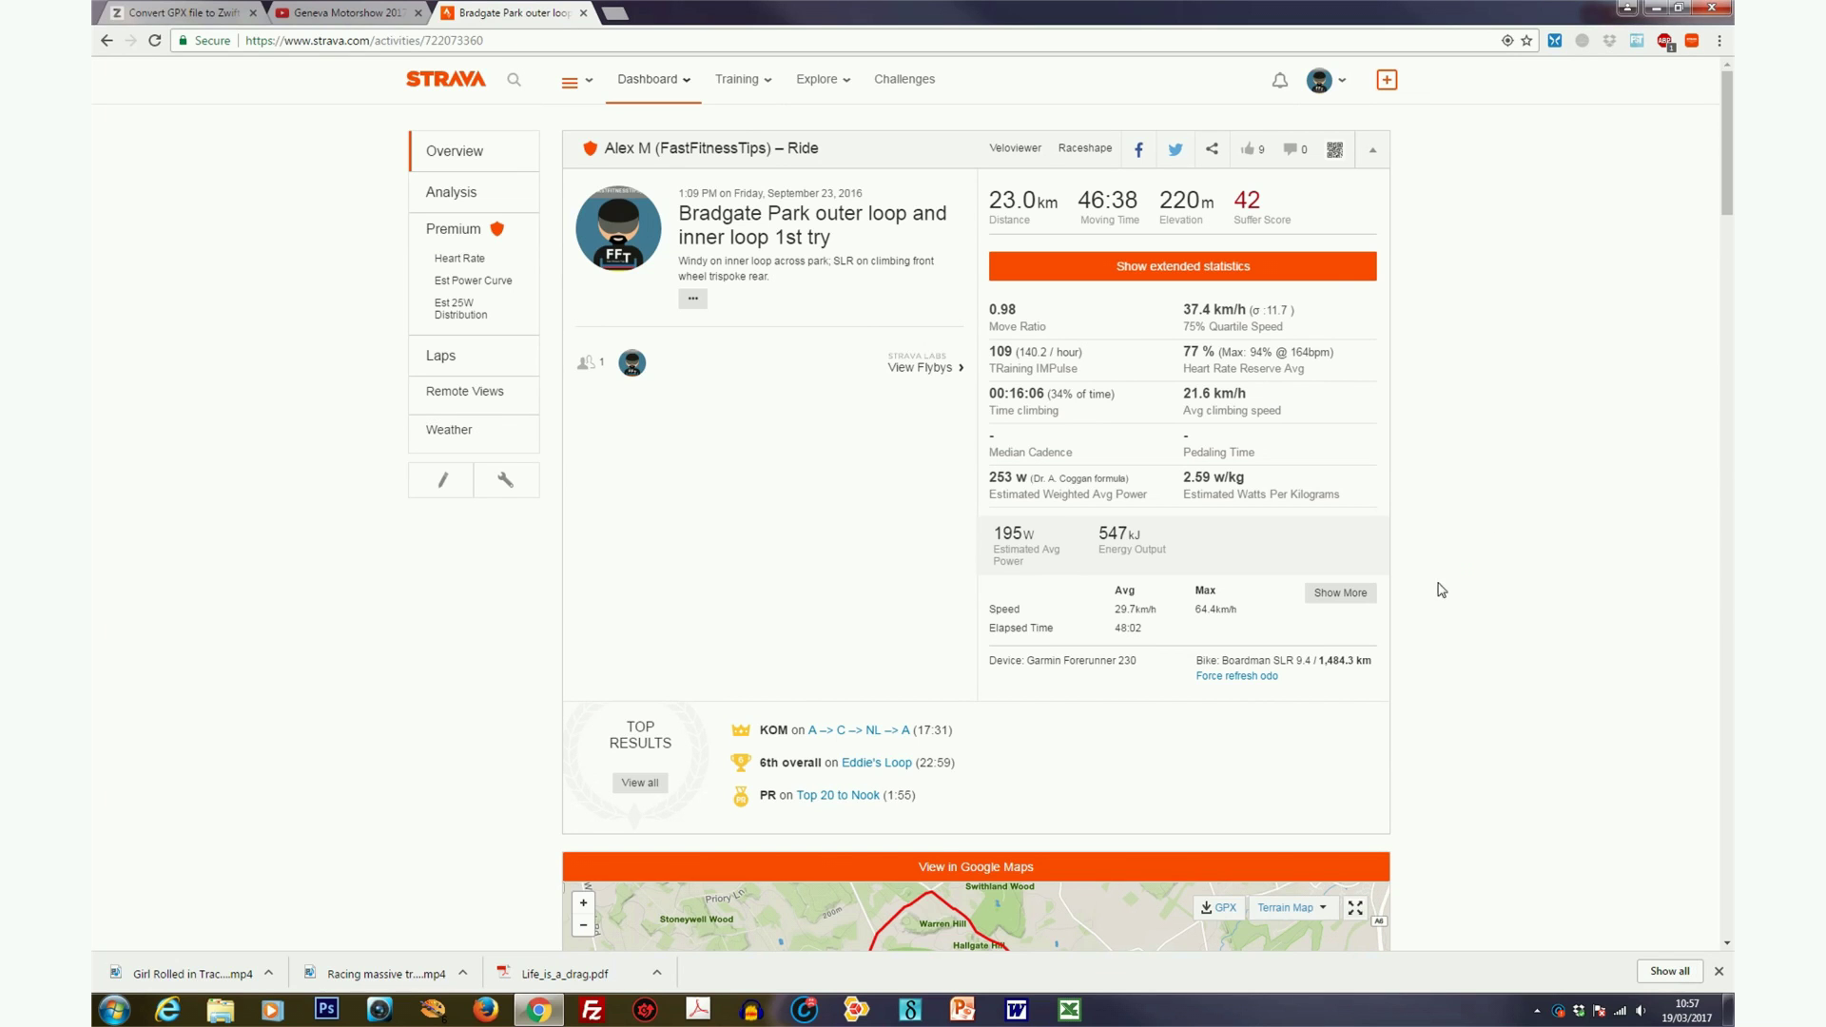
Export the ride's GPX file and save it as Bradgate_Park_outer_loop_and_inner_loop_1st_try.gpx.
{"action": "scroll", "coordinate": [1441, 590], "scroll_direction": "down", "scroll_amount": 3}
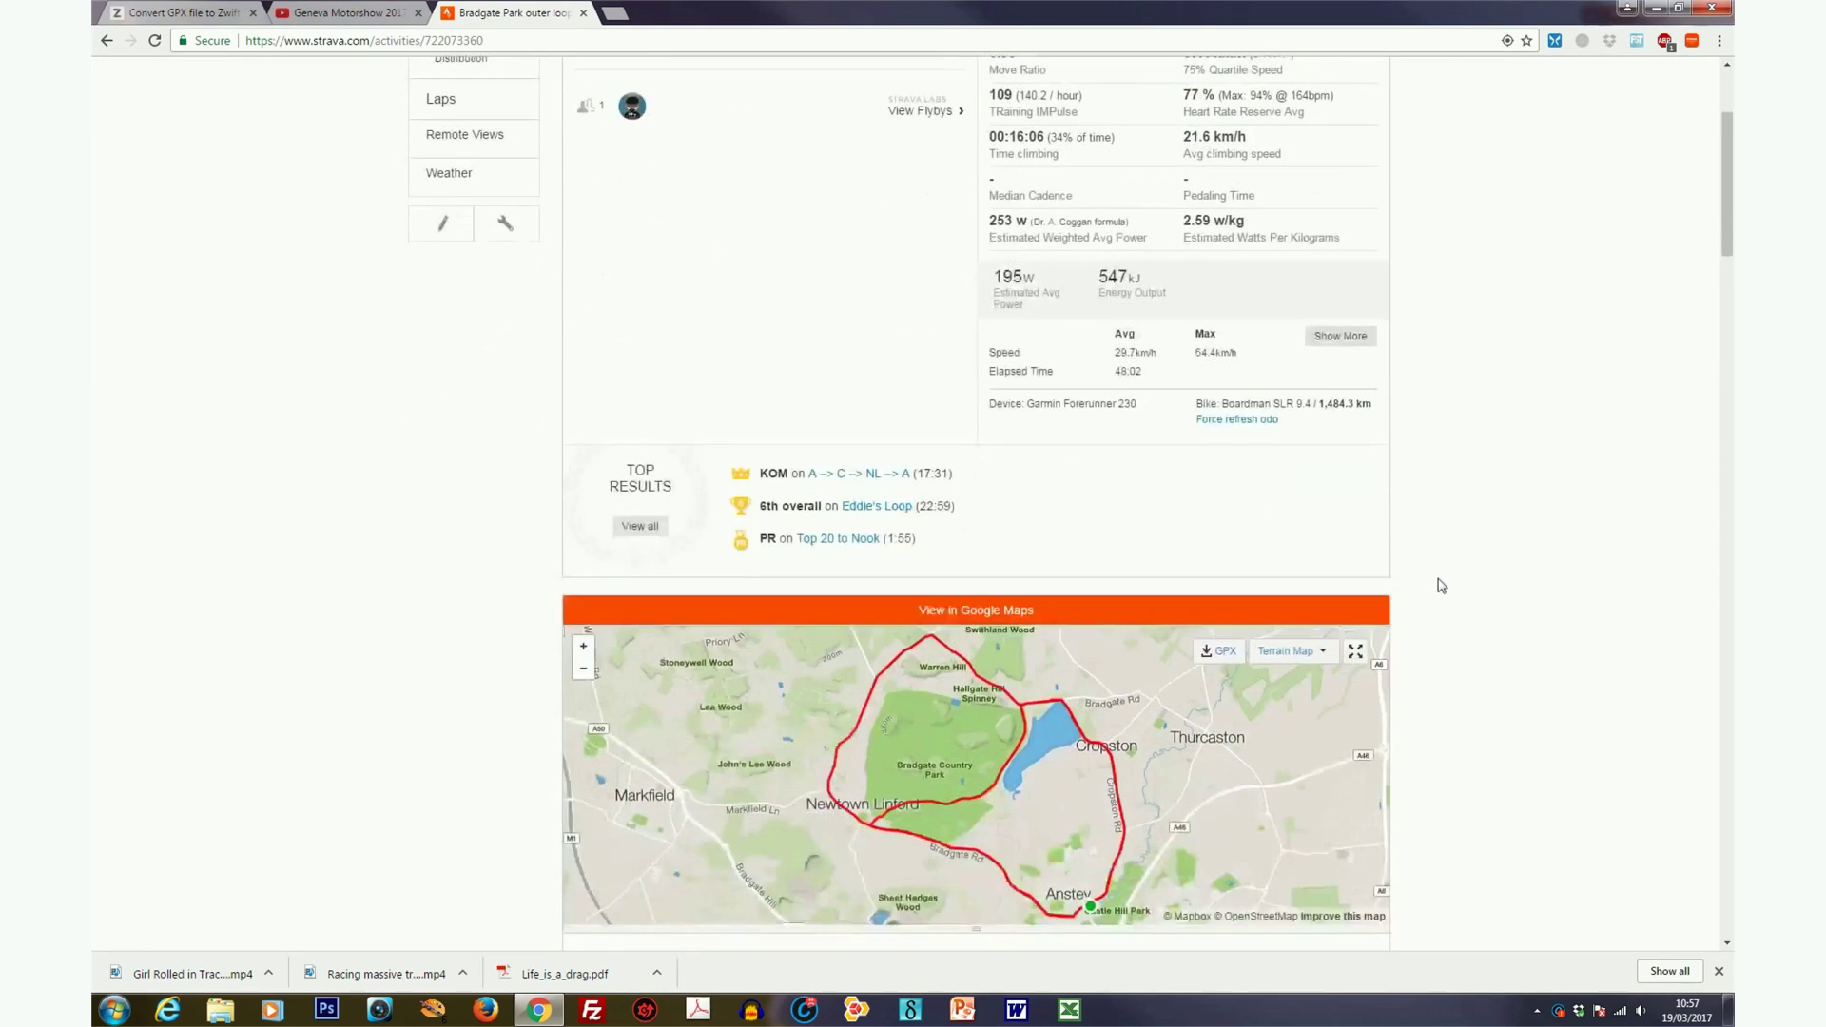
{"action": "scroll", "coordinate": [1442, 583], "scroll_direction": "down", "scroll_amount": 4}
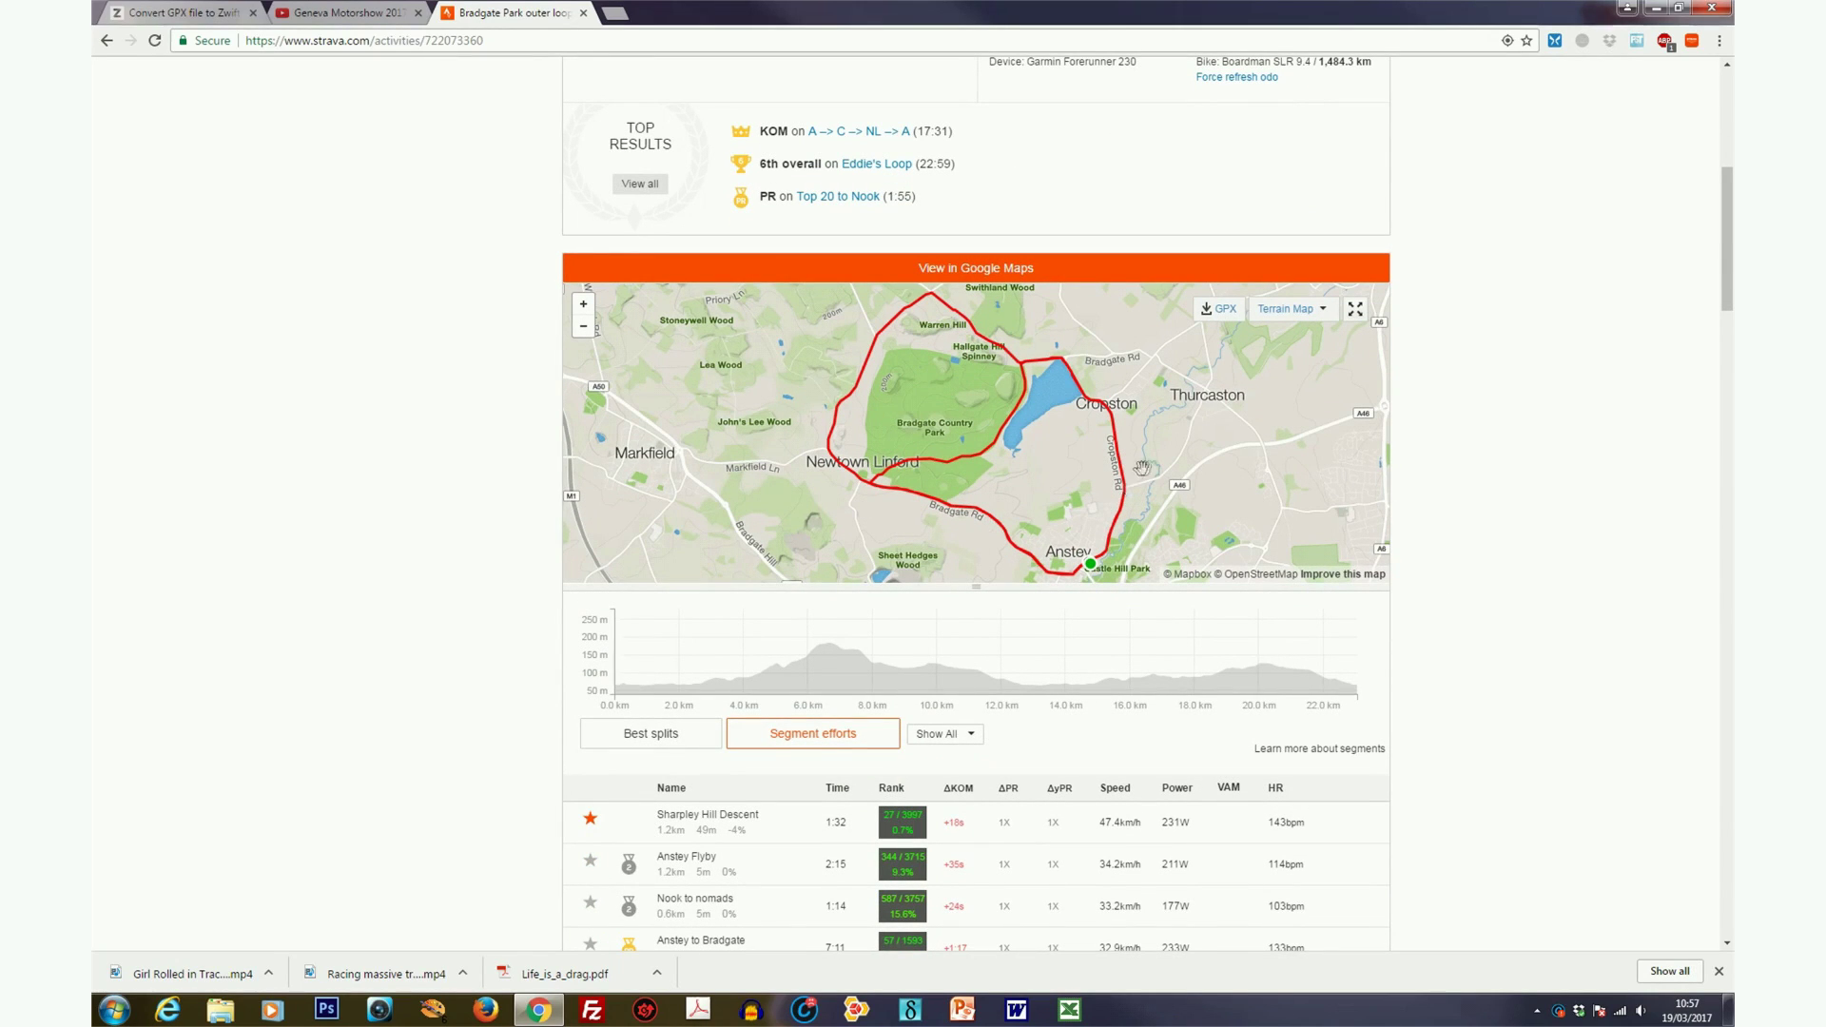
{"action": "scroll", "coordinate": [1531, 603], "scroll_direction": "down", "scroll_amount": 2}
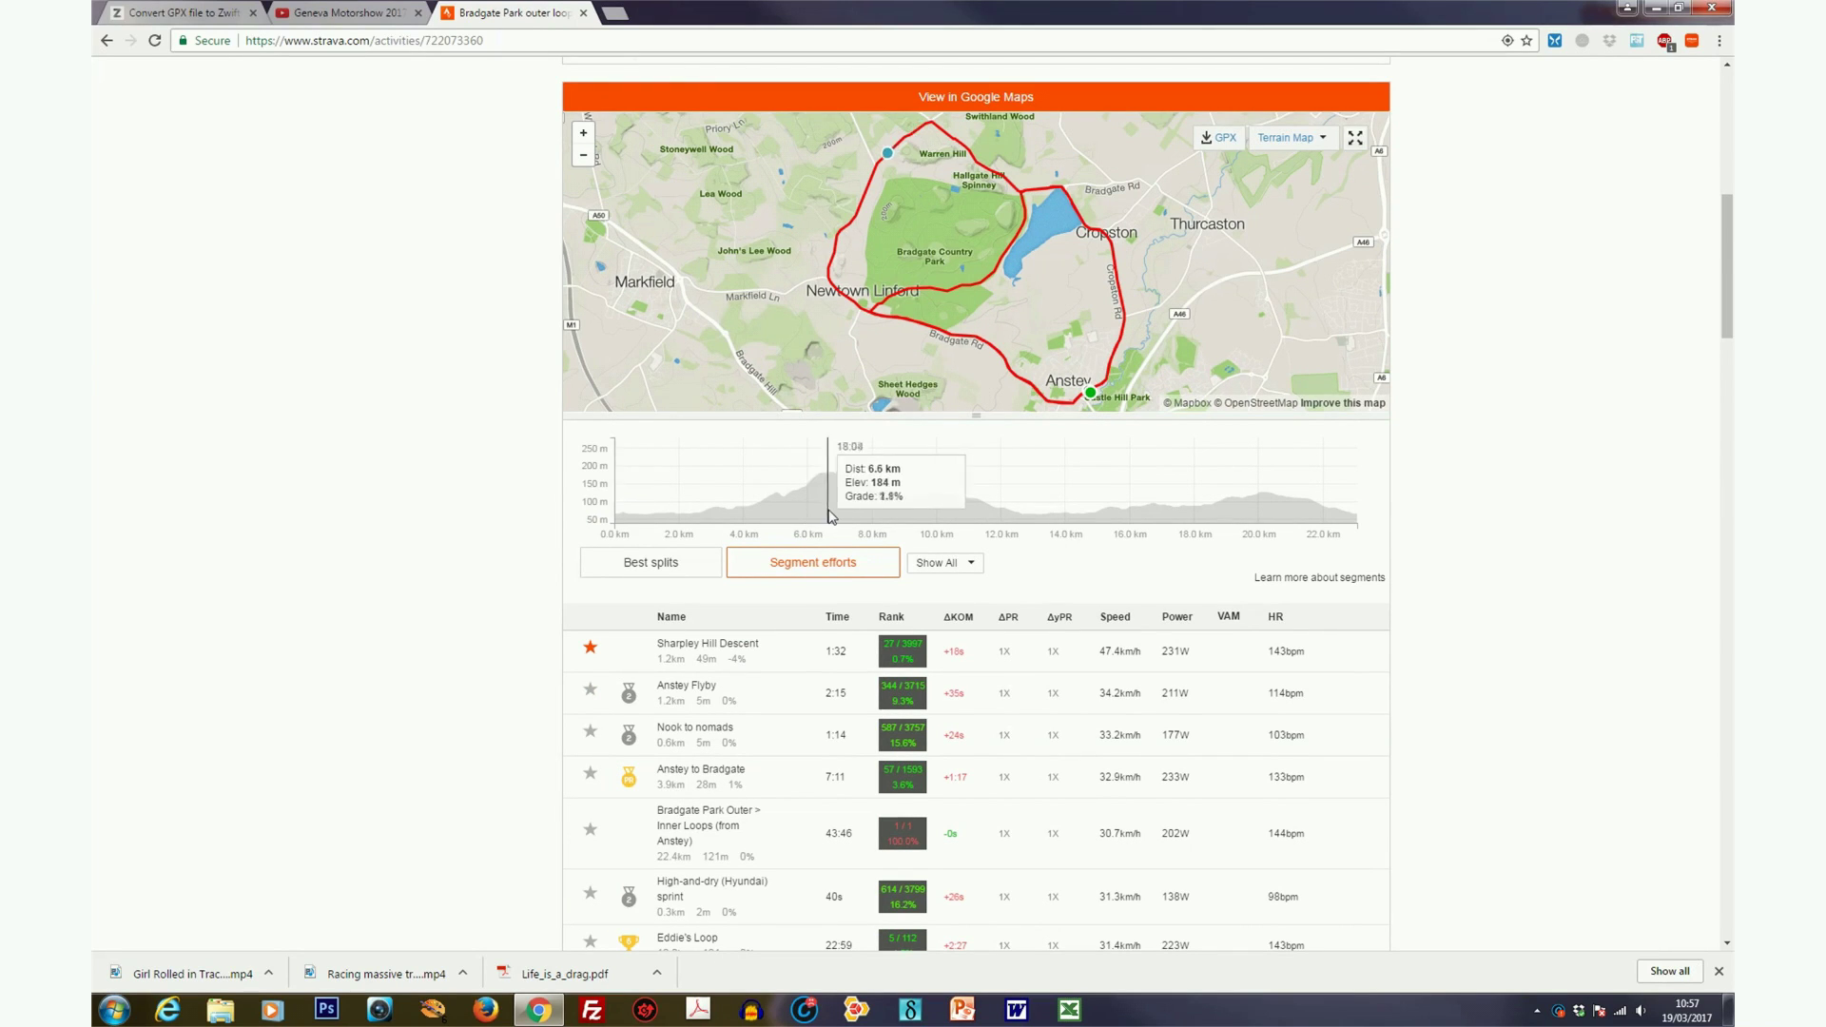
{"action": "scroll", "coordinate": [1394, 693], "scroll_direction": "down", "scroll_amount": 5}
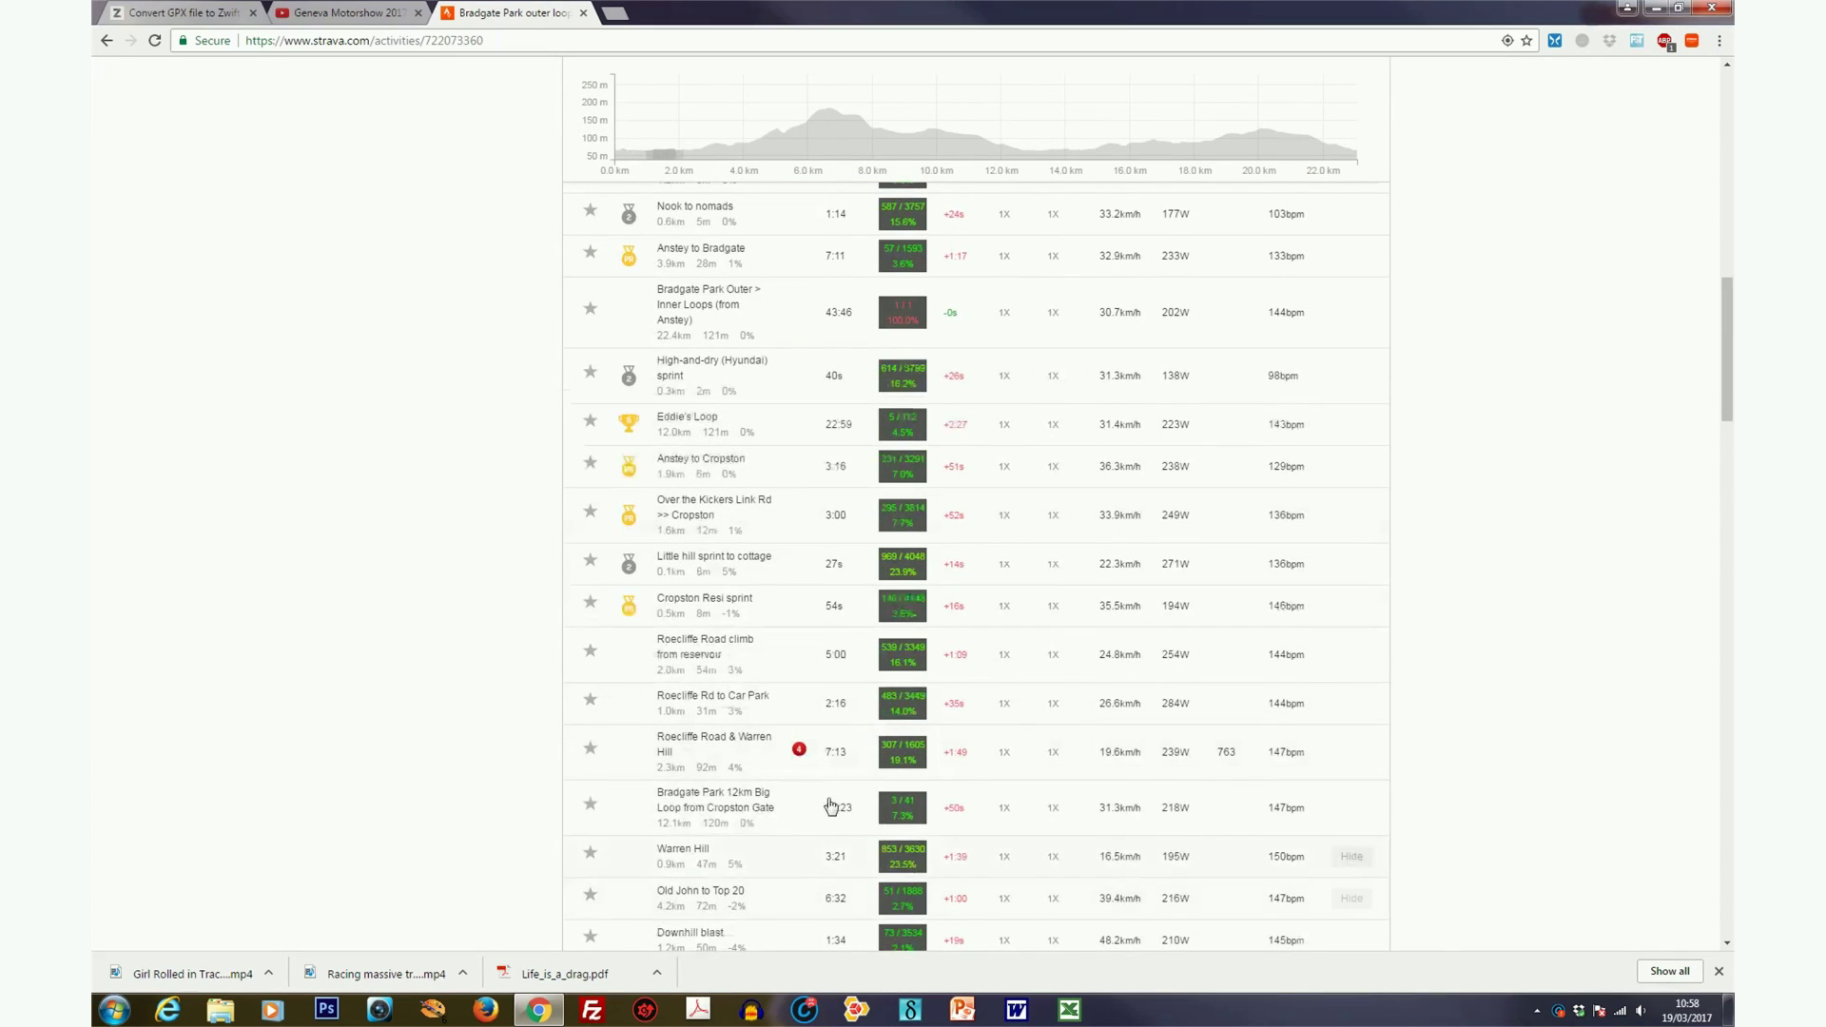
{"action": "scroll", "coordinate": [736, 764], "scroll_direction": "down", "scroll_amount": 2}
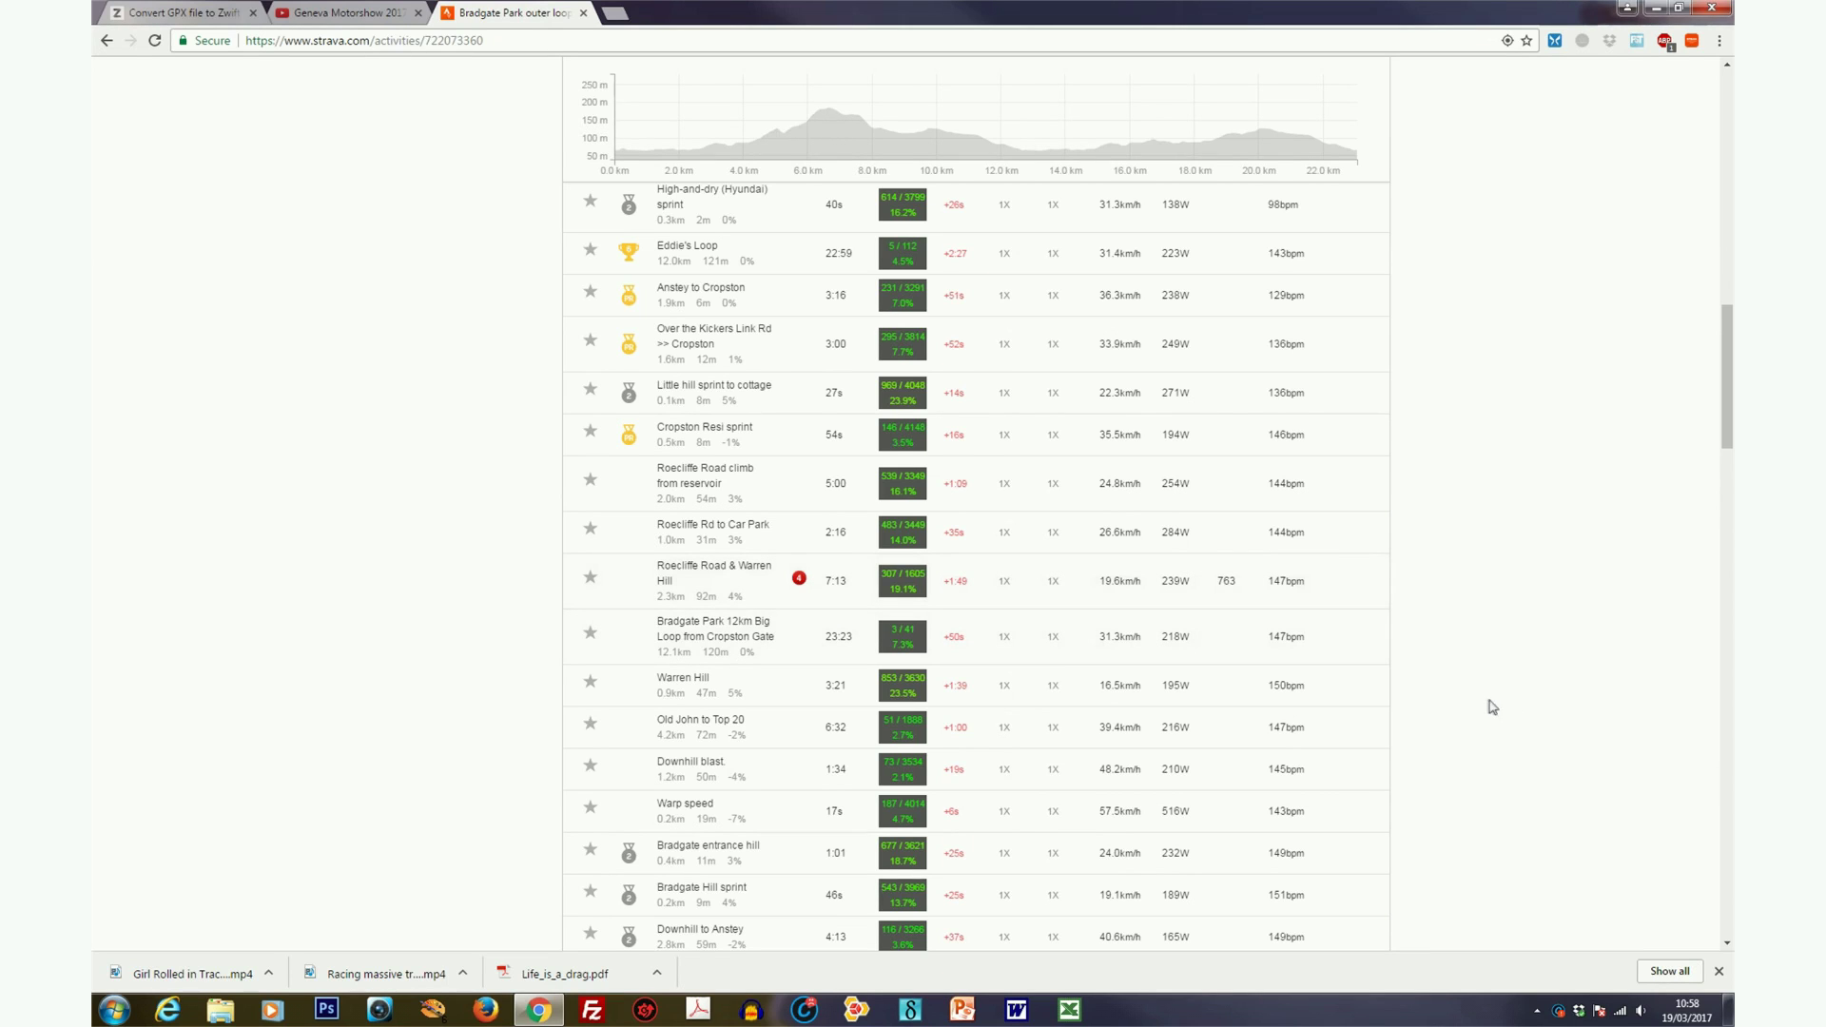
{"action": "key", "text": "Home"}
{"action": "mouse_move", "coordinate": [505, 479]}
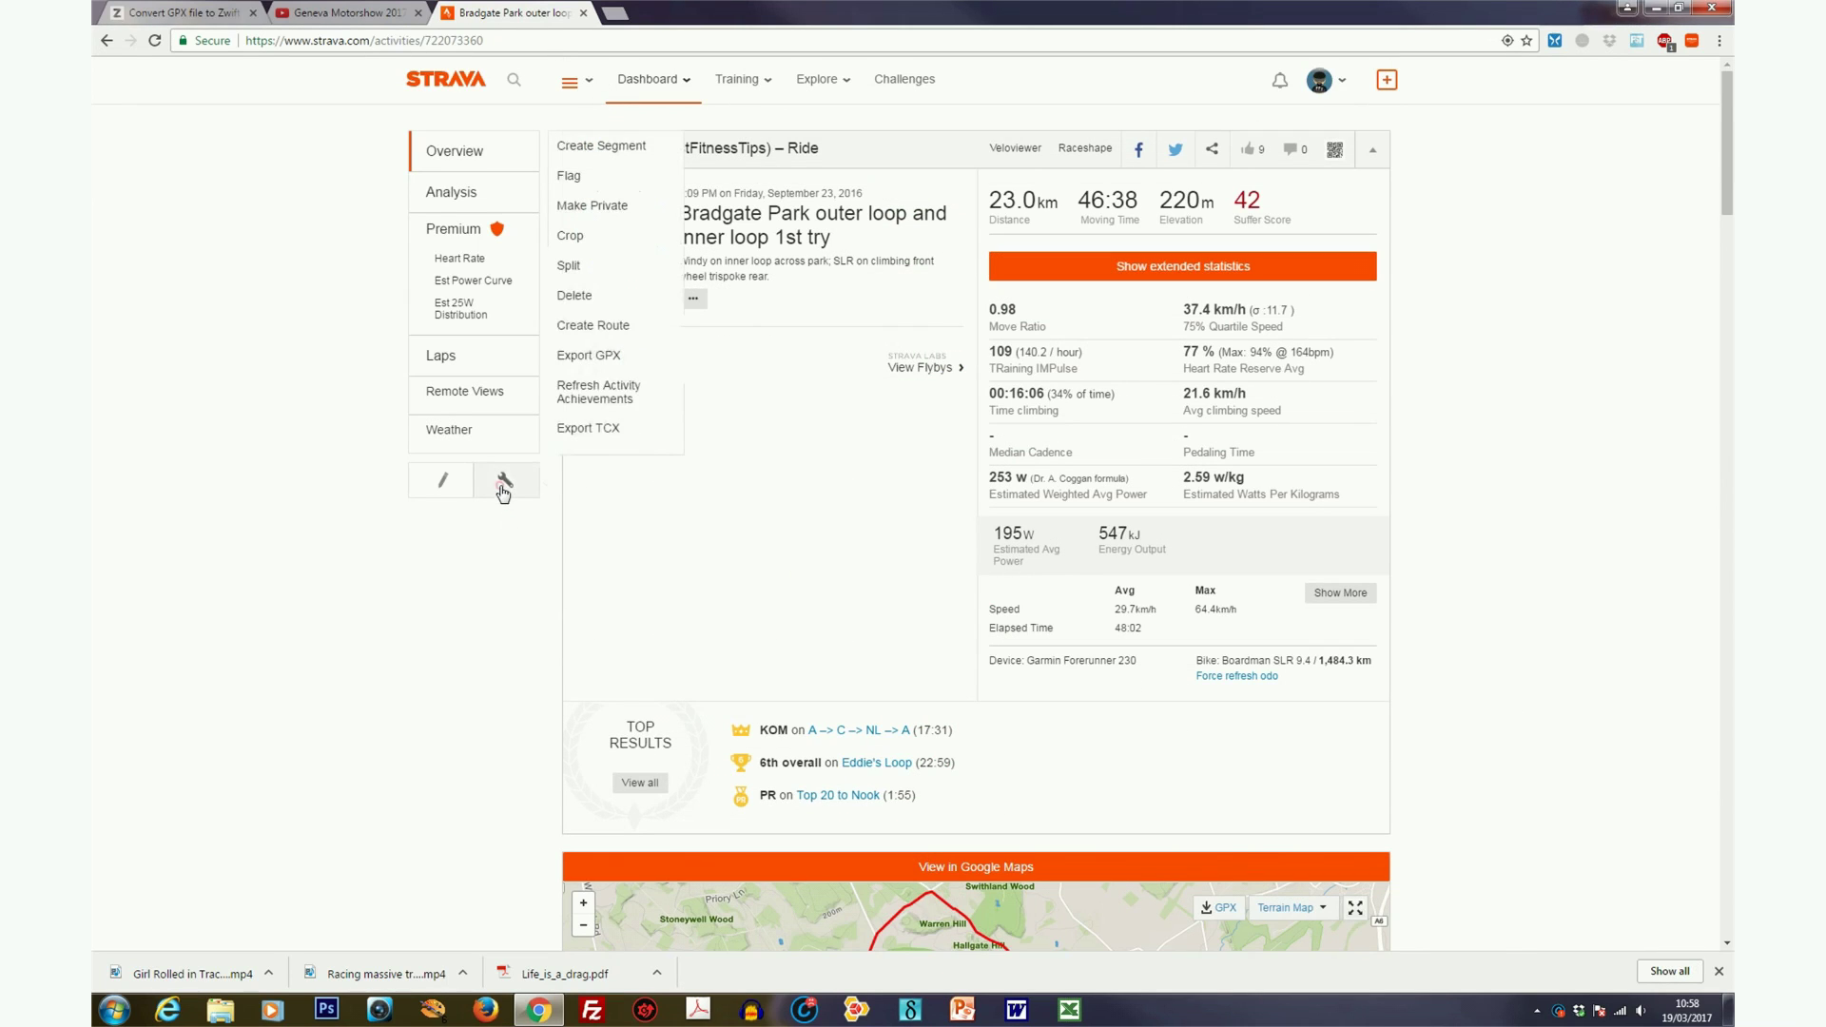
{"action": "left_click", "coordinate": [600, 392]}
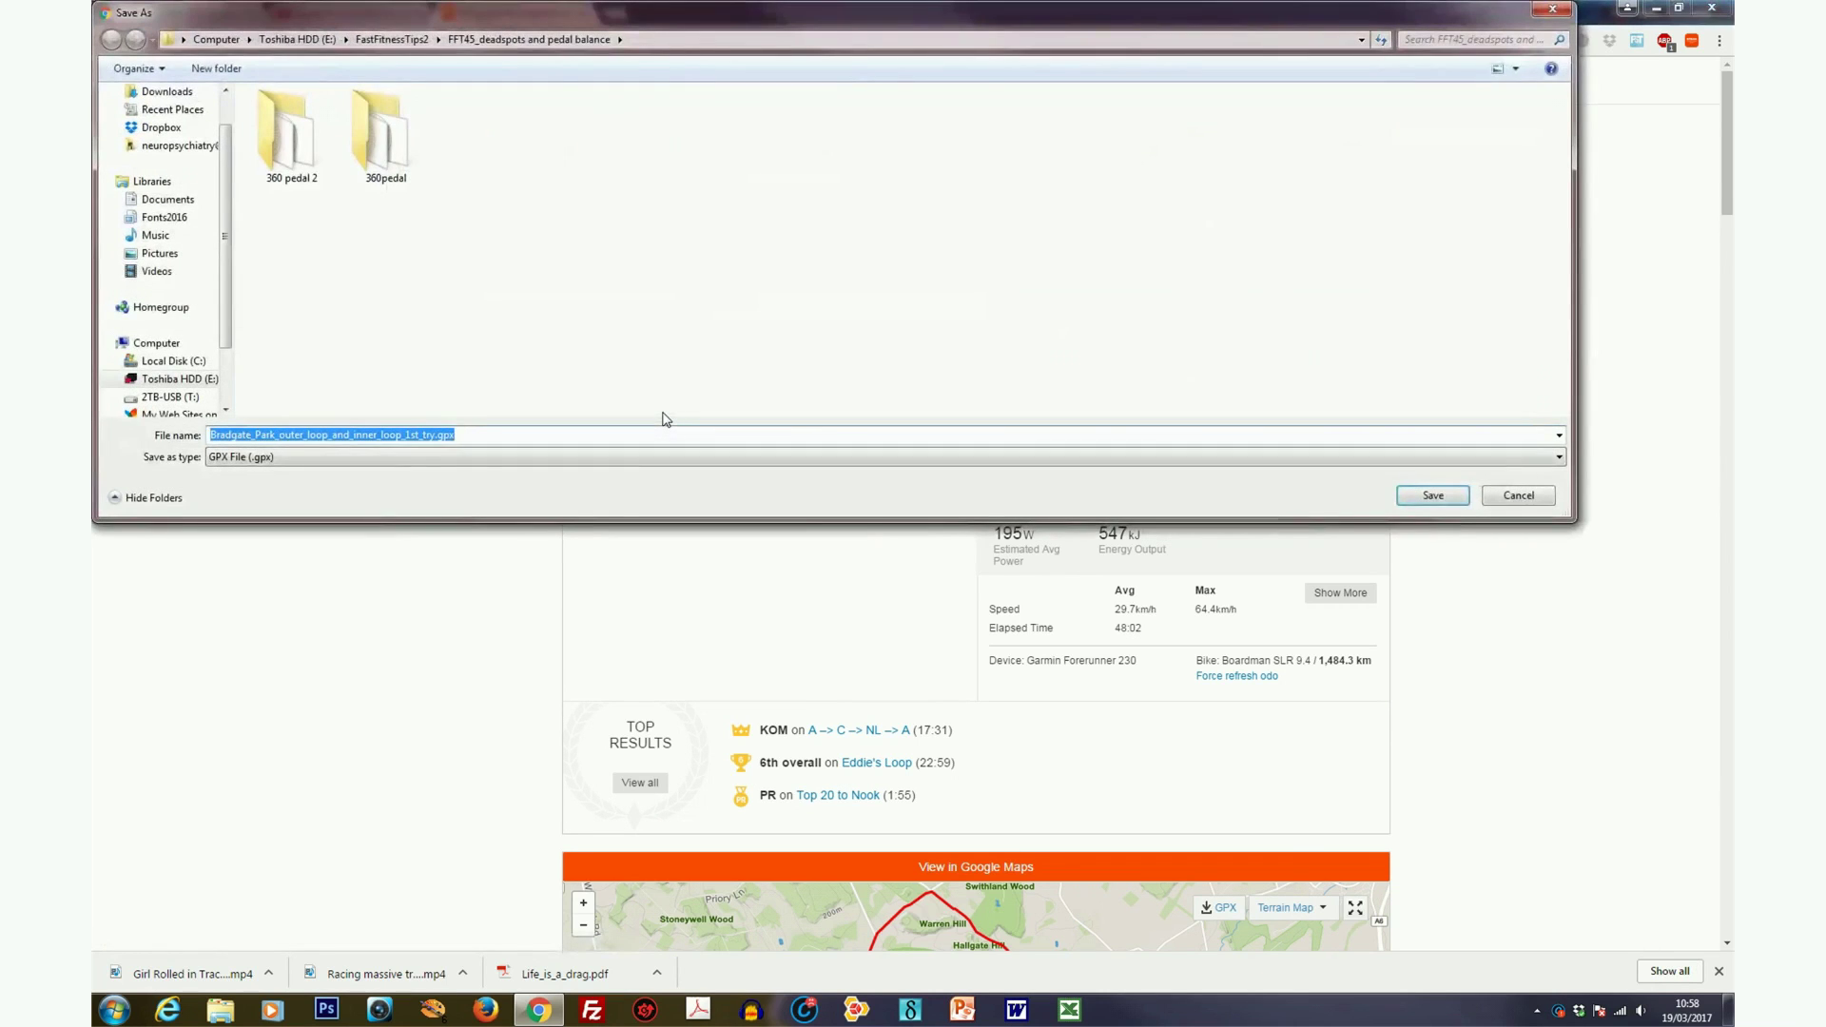
{"action": "left_click", "coordinate": [1434, 496]}
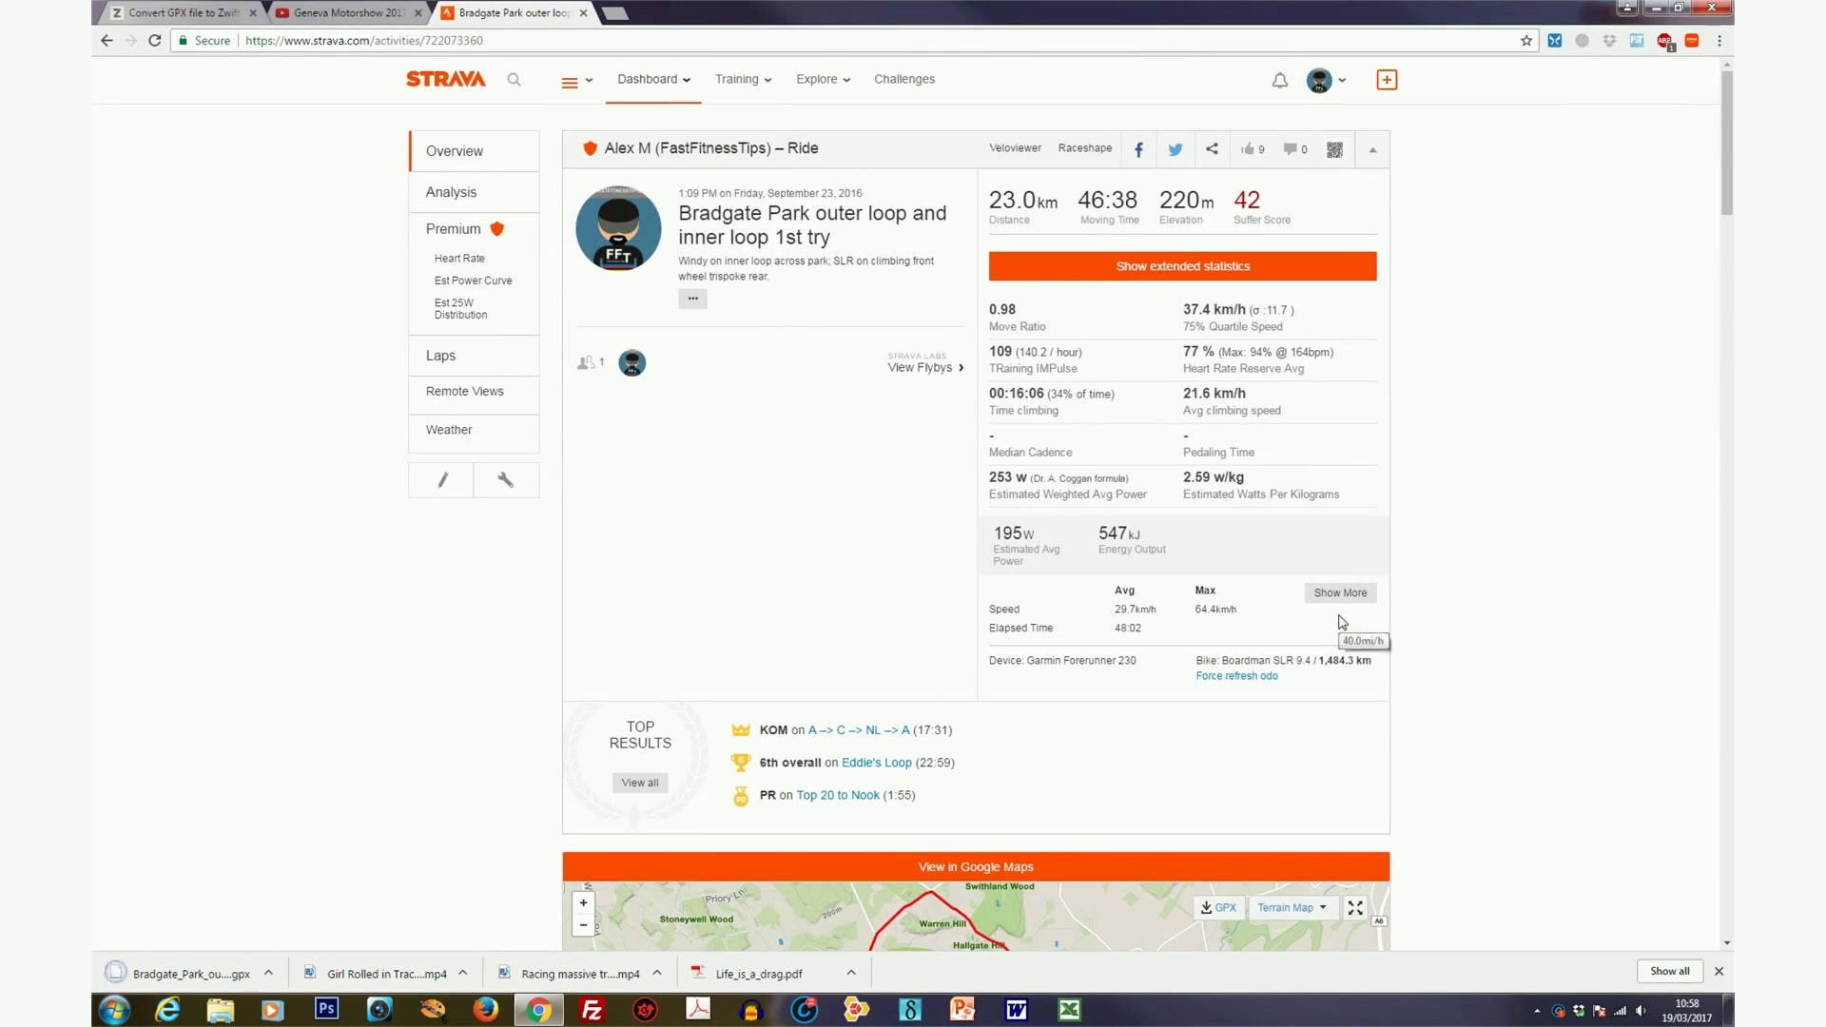
Return to the route converter and load Bradgate_Park_outer_loop_and_inner_loop_1st_try.gpx from the Documents library.
{"action": "left_click", "coordinate": [171, 13]}
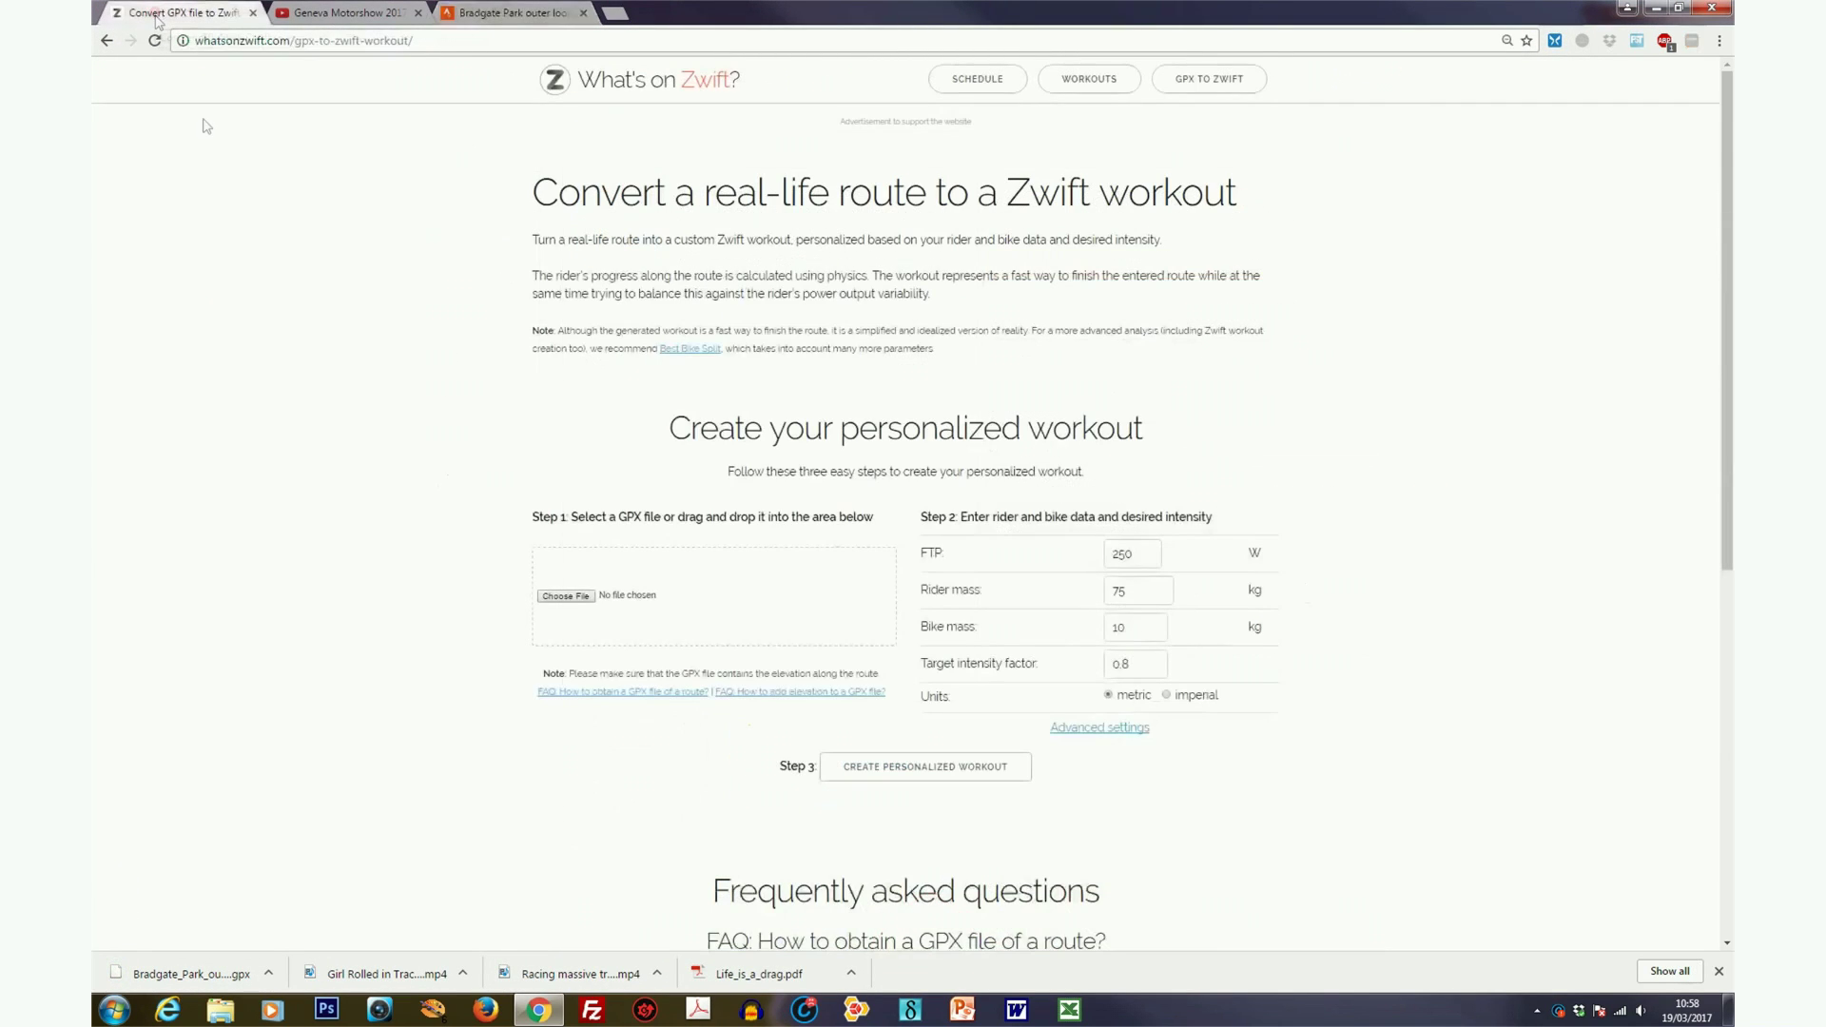
{"action": "left_click", "coordinate": [576, 597]}
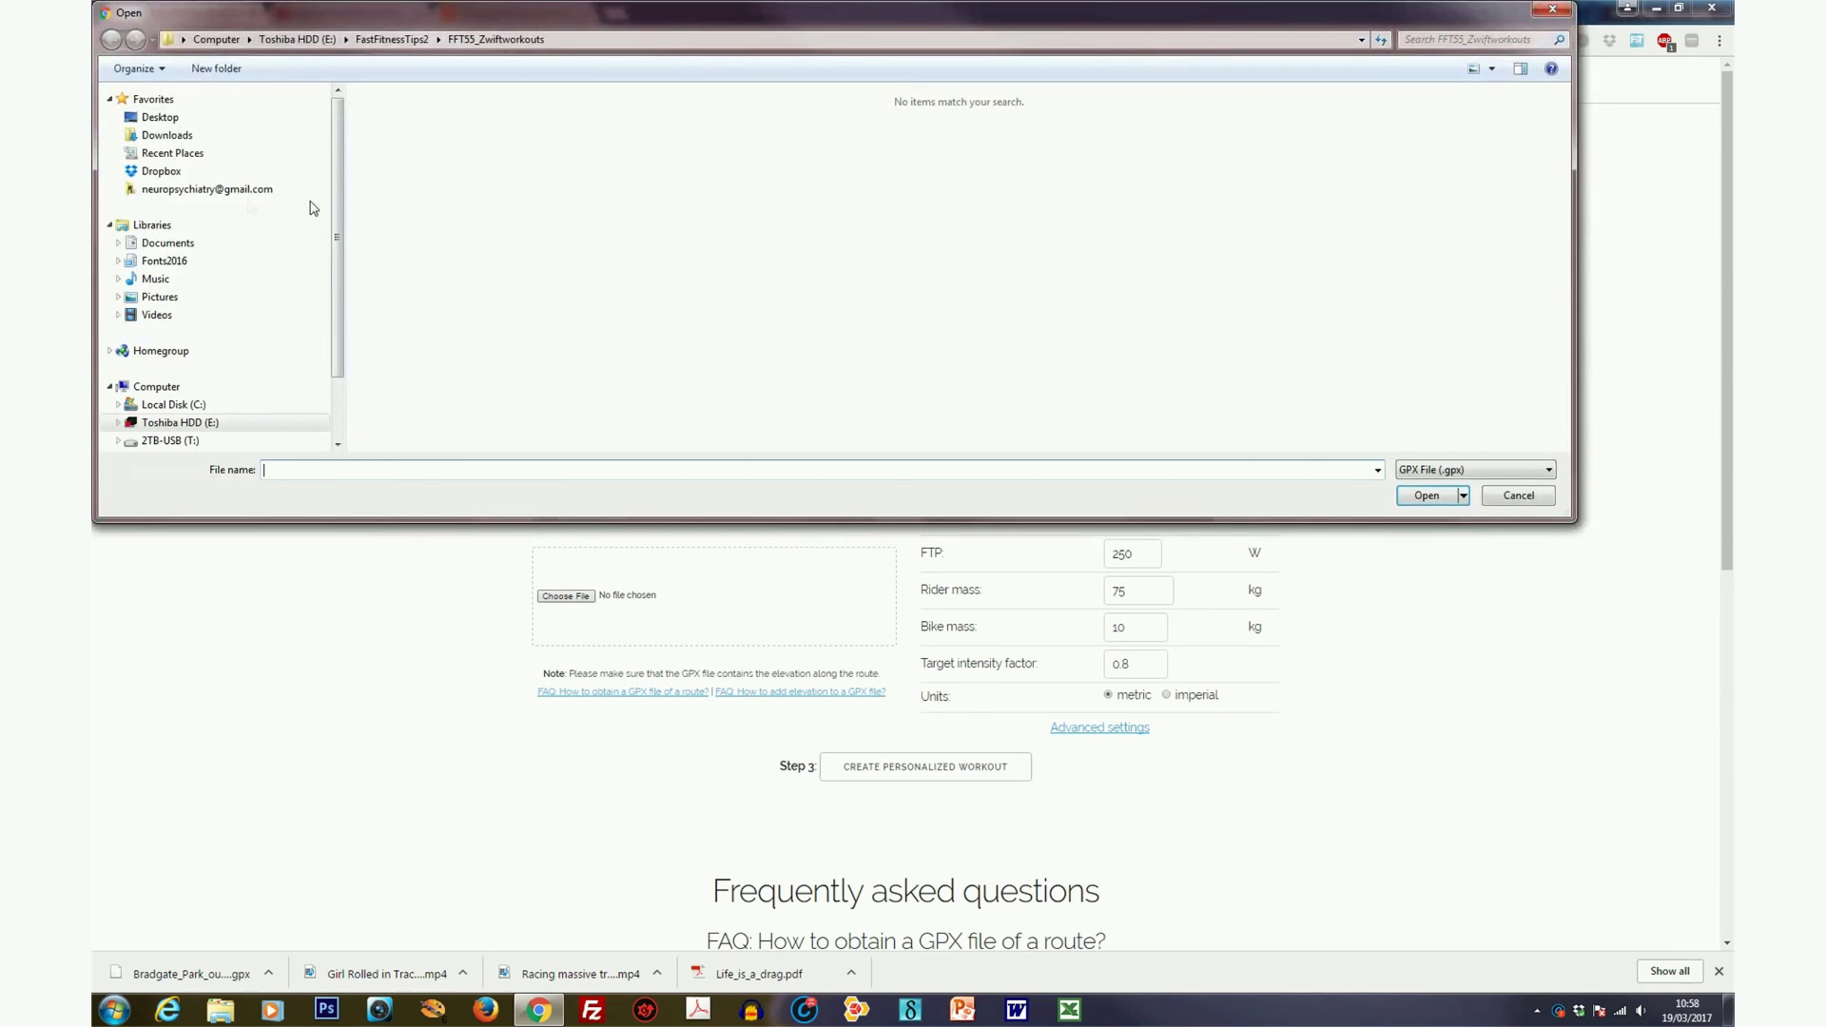
{"action": "left_click", "coordinate": [169, 243]}
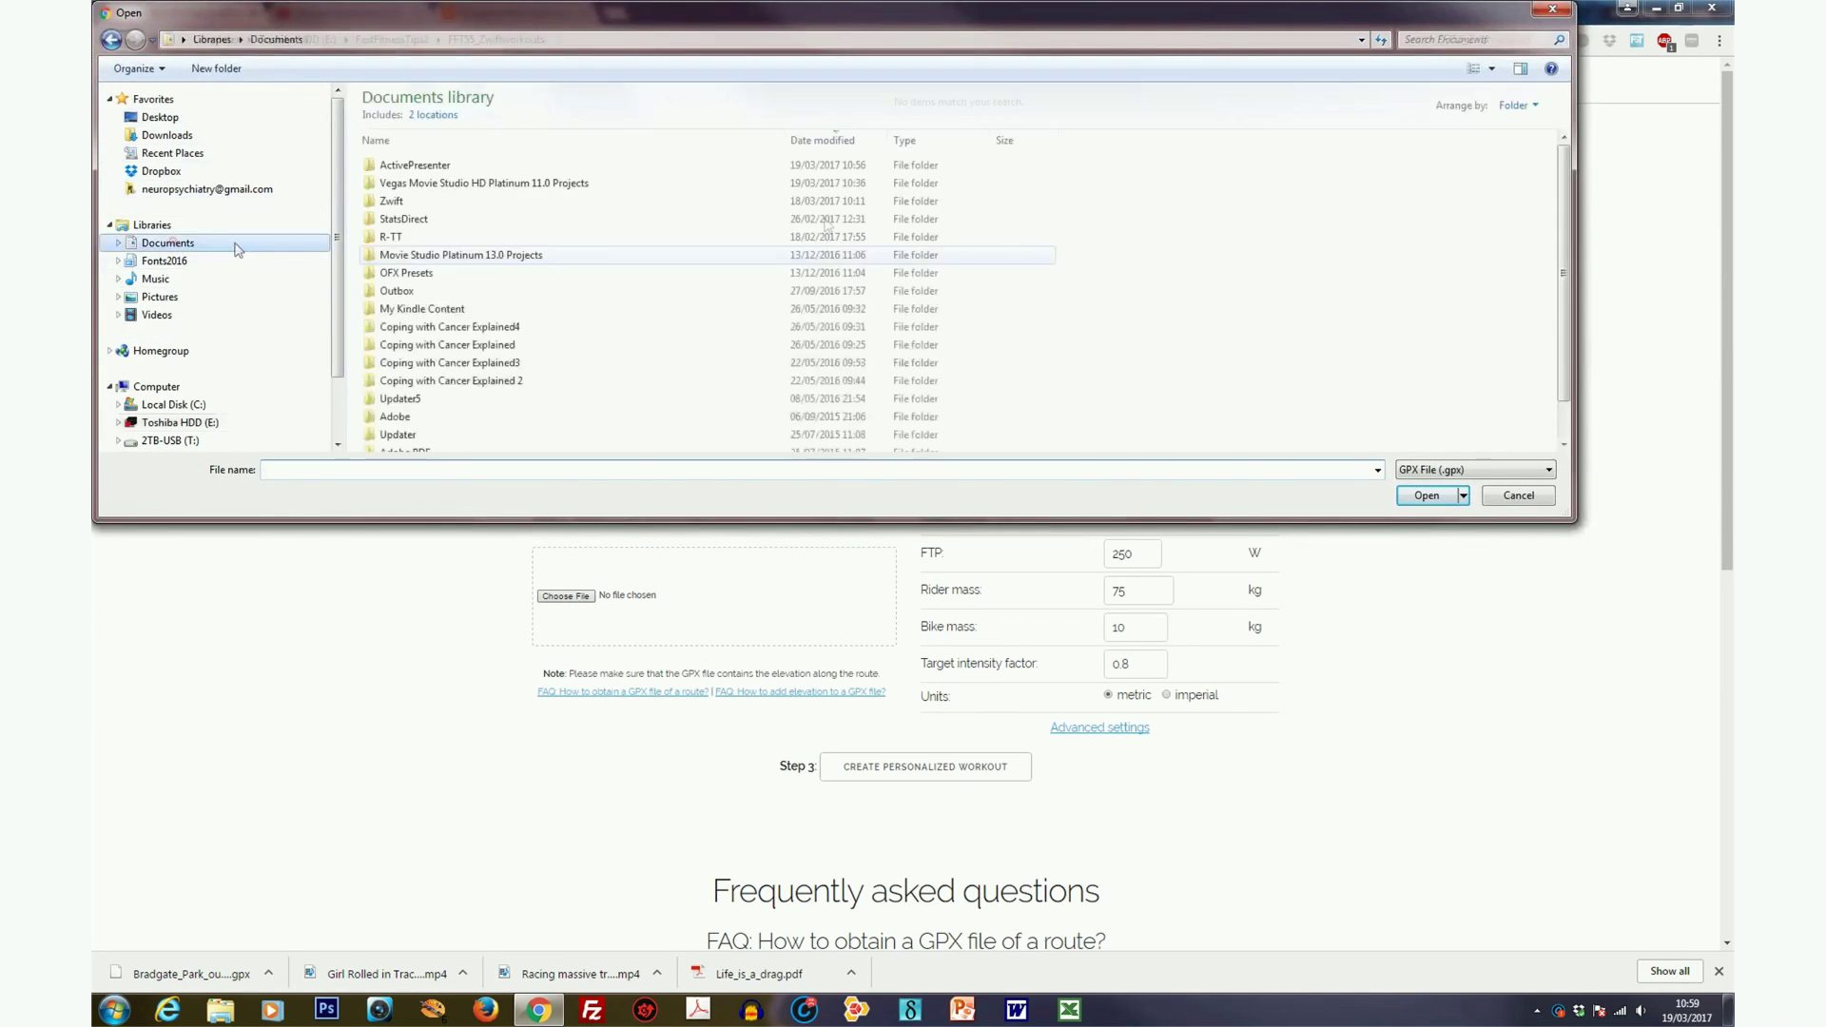
{"action": "scroll", "coordinate": [590, 333], "scroll_direction": "down", "scroll_amount": 10}
{"action": "double_click", "coordinate": [592, 448]}
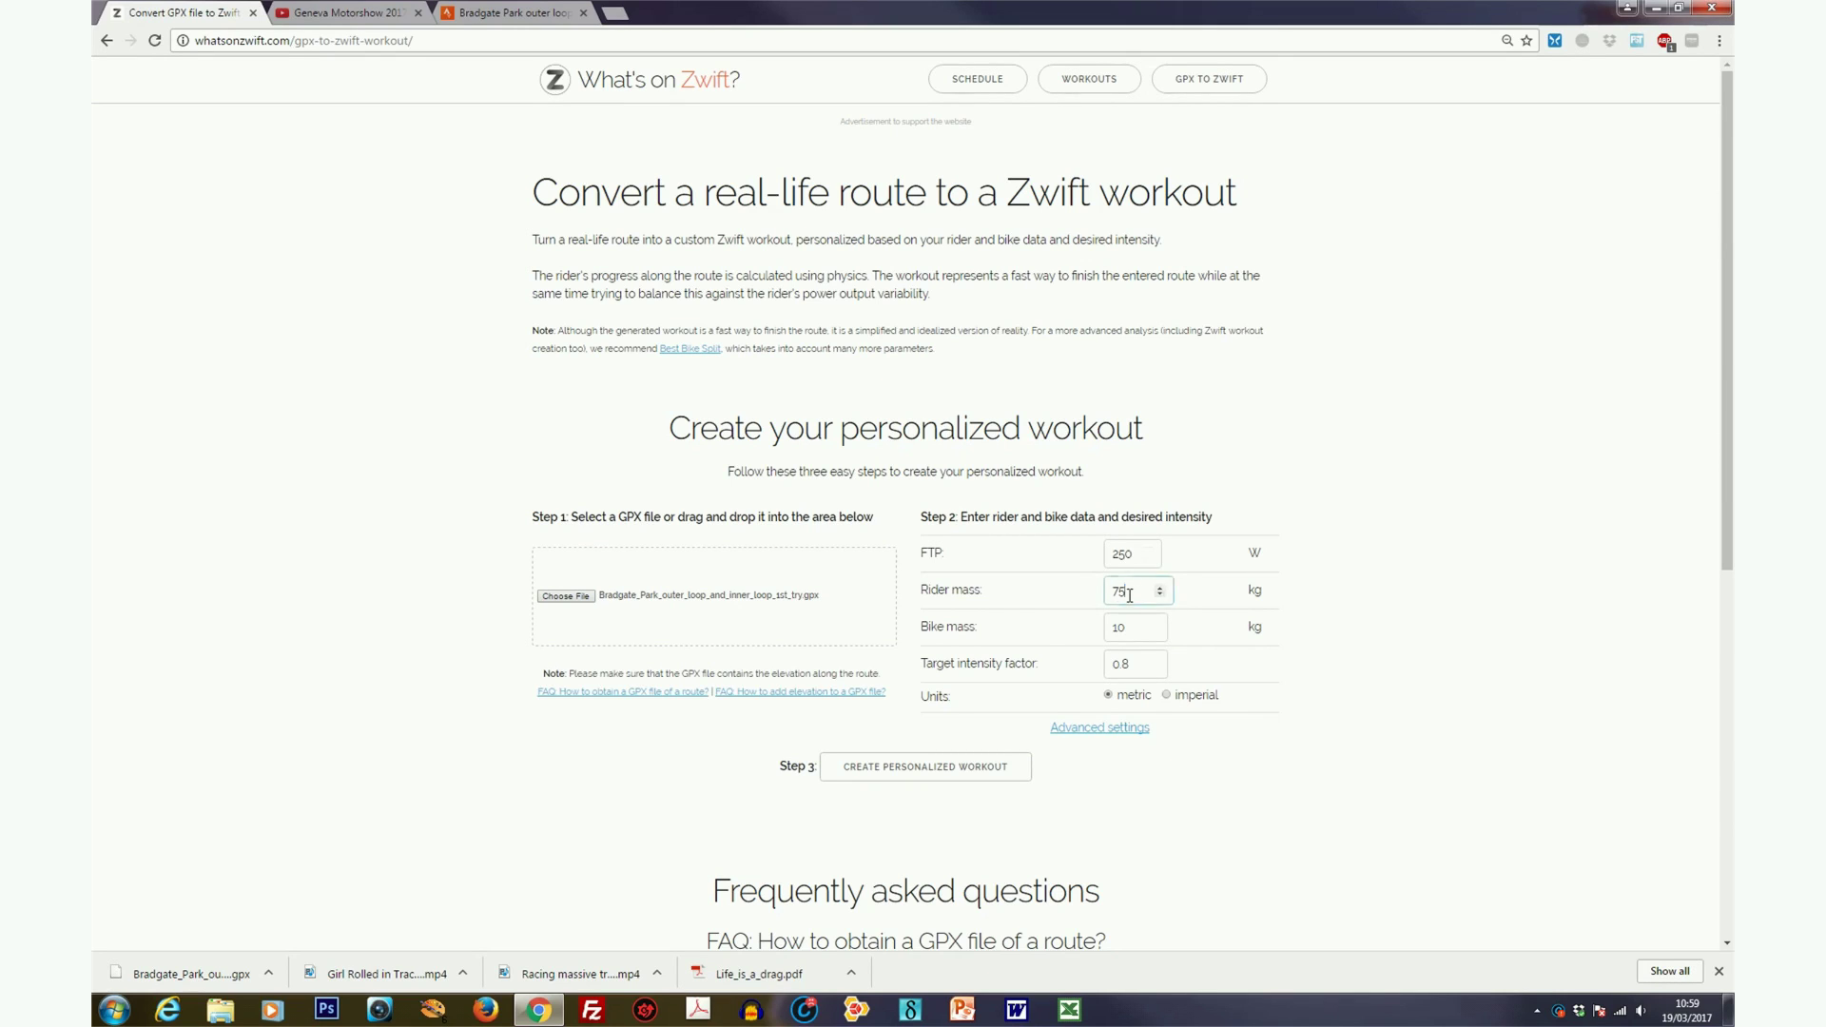
Create the personalized workout with rider mass 73 kg, bike mass 8 kg, target intensity factor 0.95 and the warm-up included.
{"action": "left_click_drag", "start_coordinate": [1132, 592], "coordinate": [1110, 594]}
{"action": "type", "text": "73"}
{"action": "left_click_drag", "start_coordinate": [1138, 629], "coordinate": [1092, 632]}
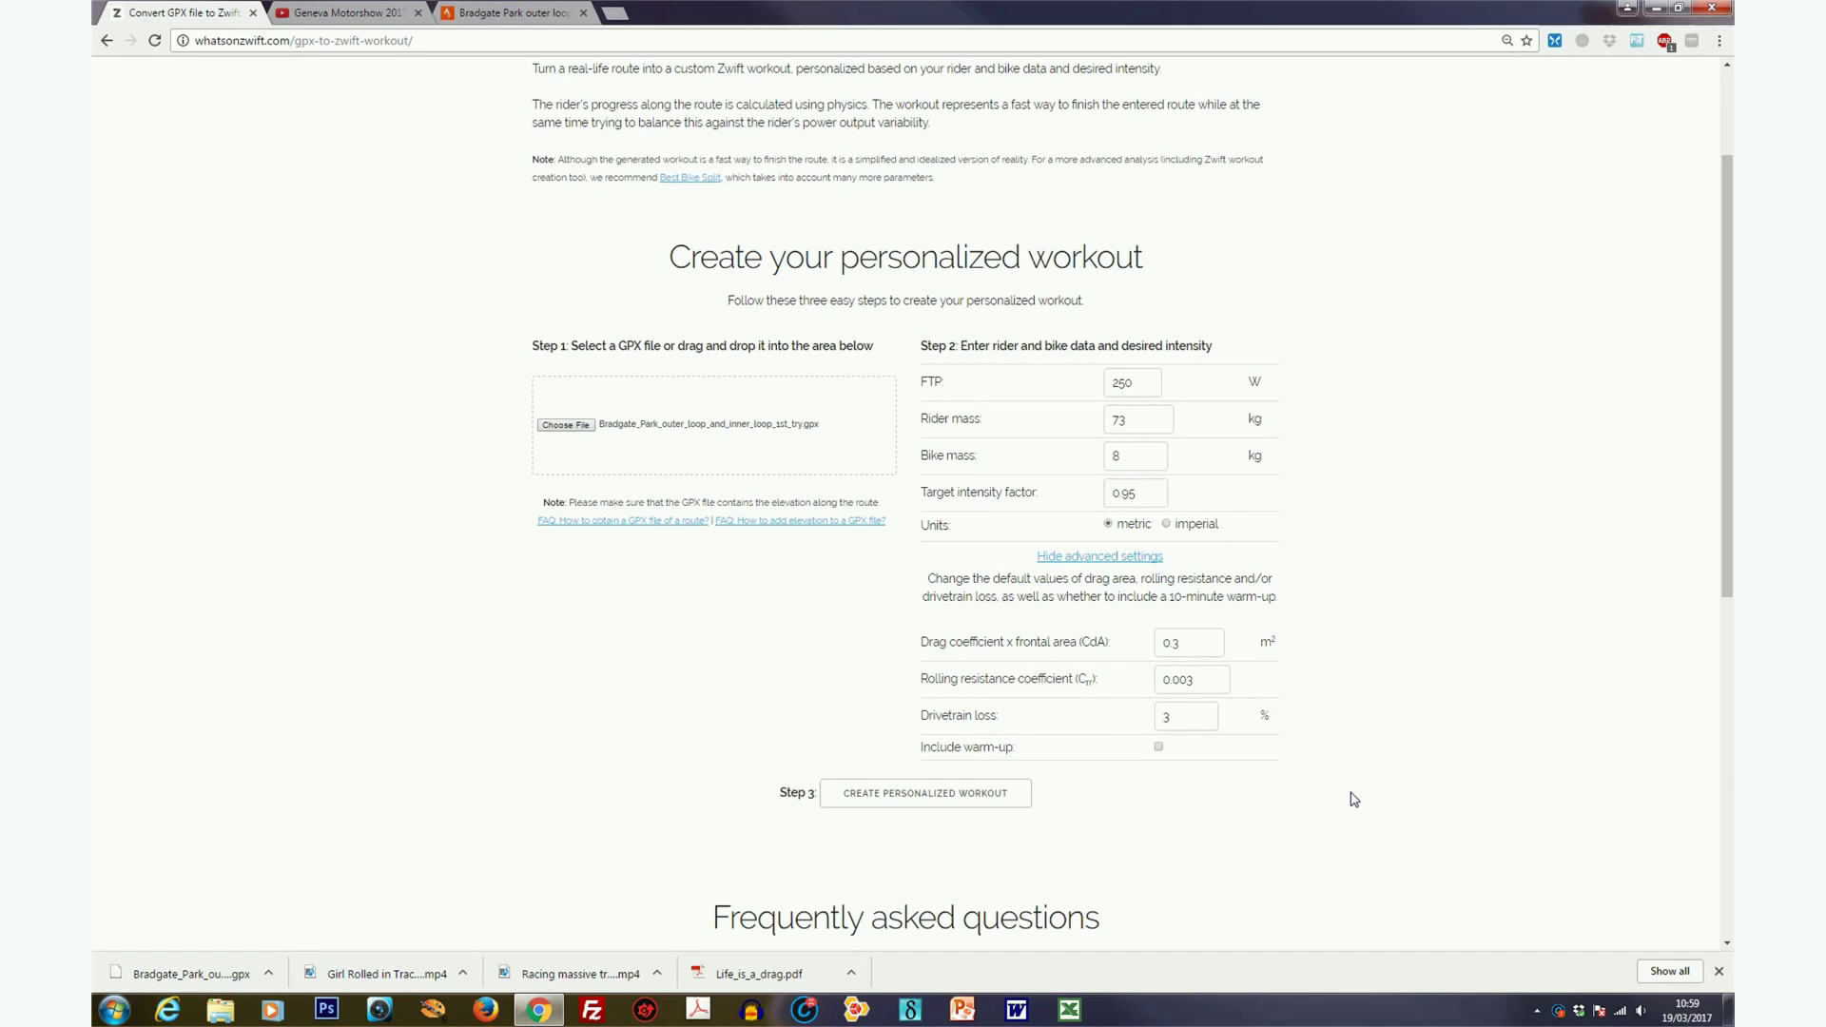
{"action": "left_click", "coordinate": [1159, 747]}
{"action": "scroll", "coordinate": [1188, 865], "scroll_direction": "down", "scroll_amount": 7}
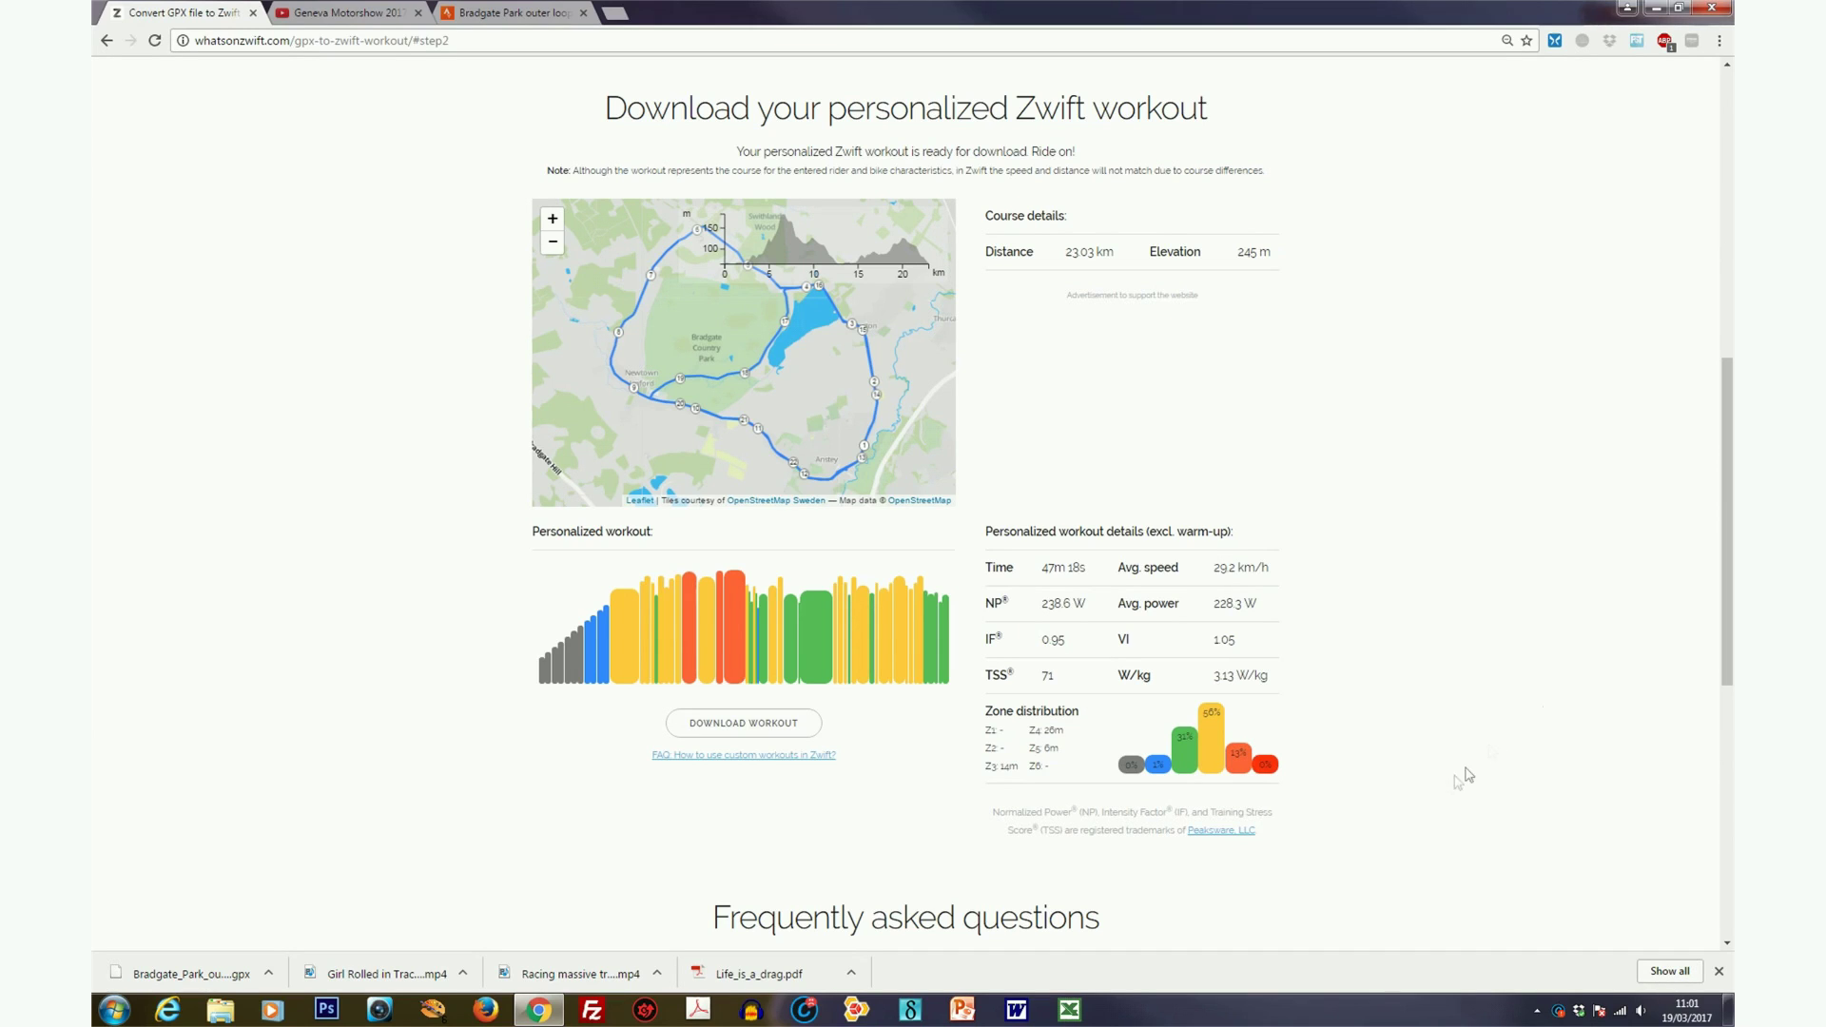
Download the personalized workout as a ZWO file into the Workouts folder inside Documents > Zwift.
{"action": "scroll", "coordinate": [767, 566], "scroll_direction": "down", "scroll_amount": 2}
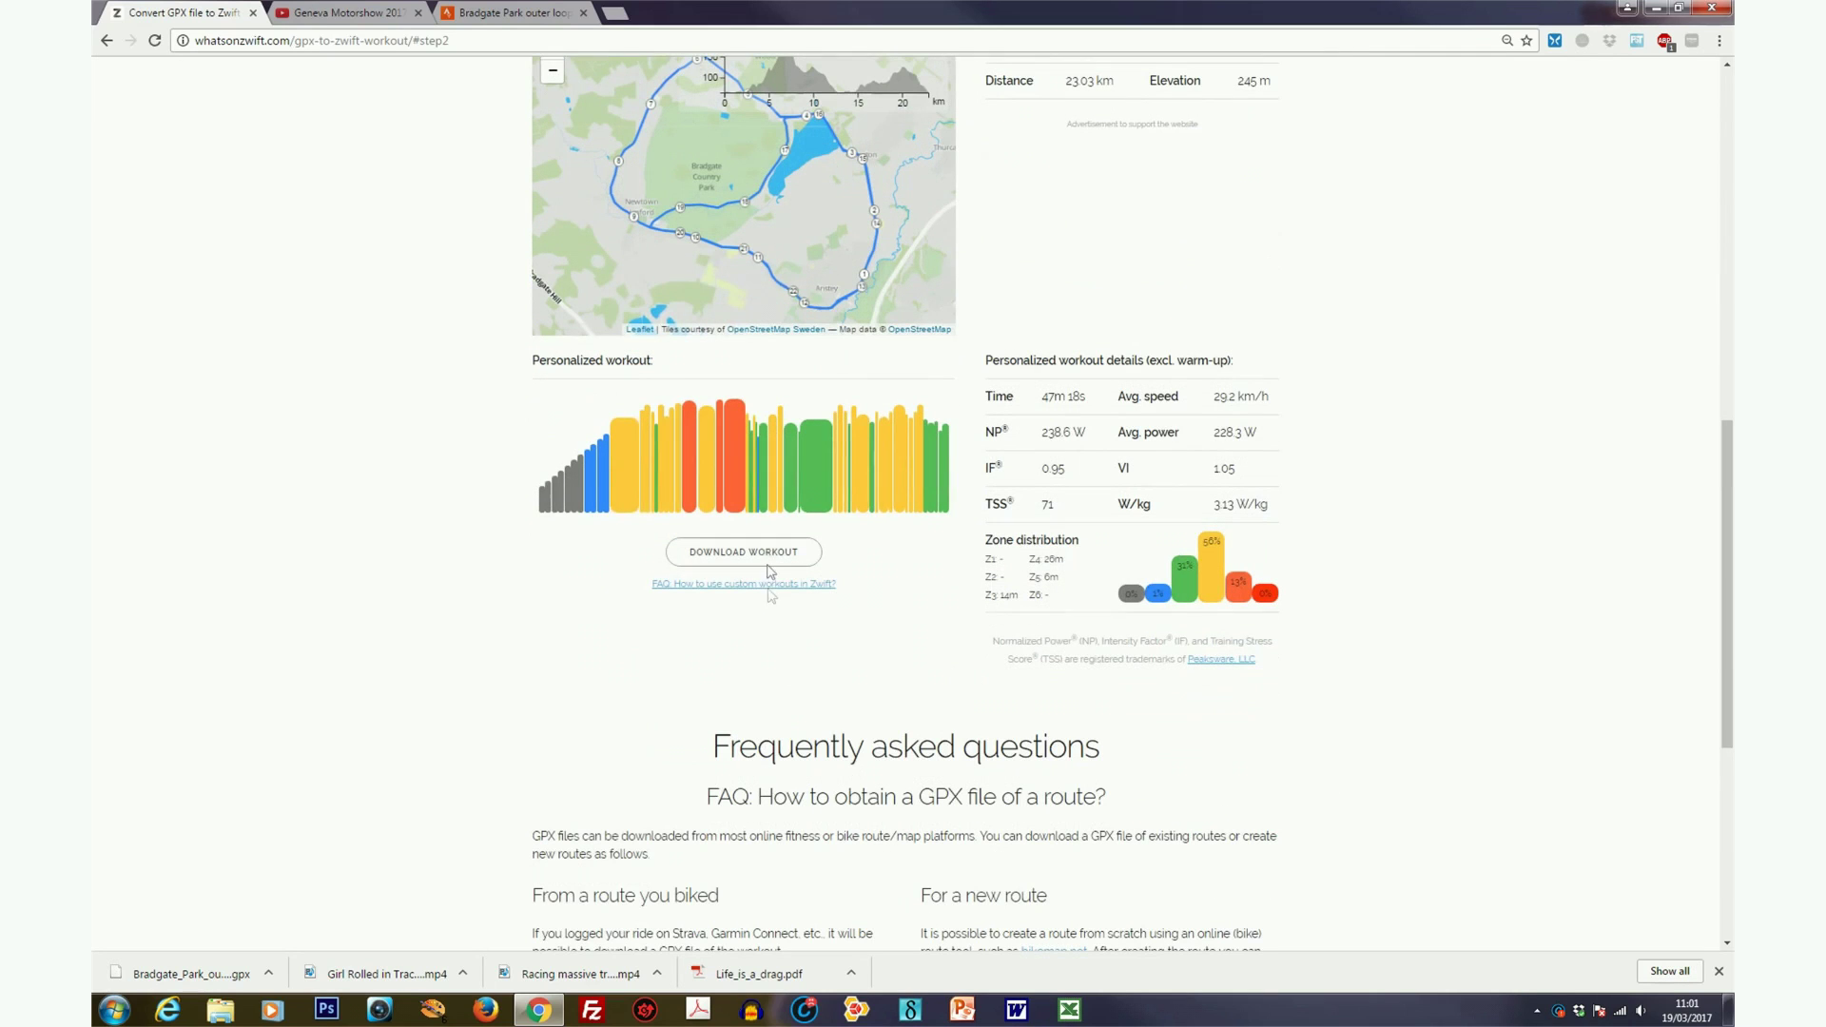
{"action": "left_click", "coordinate": [769, 562]}
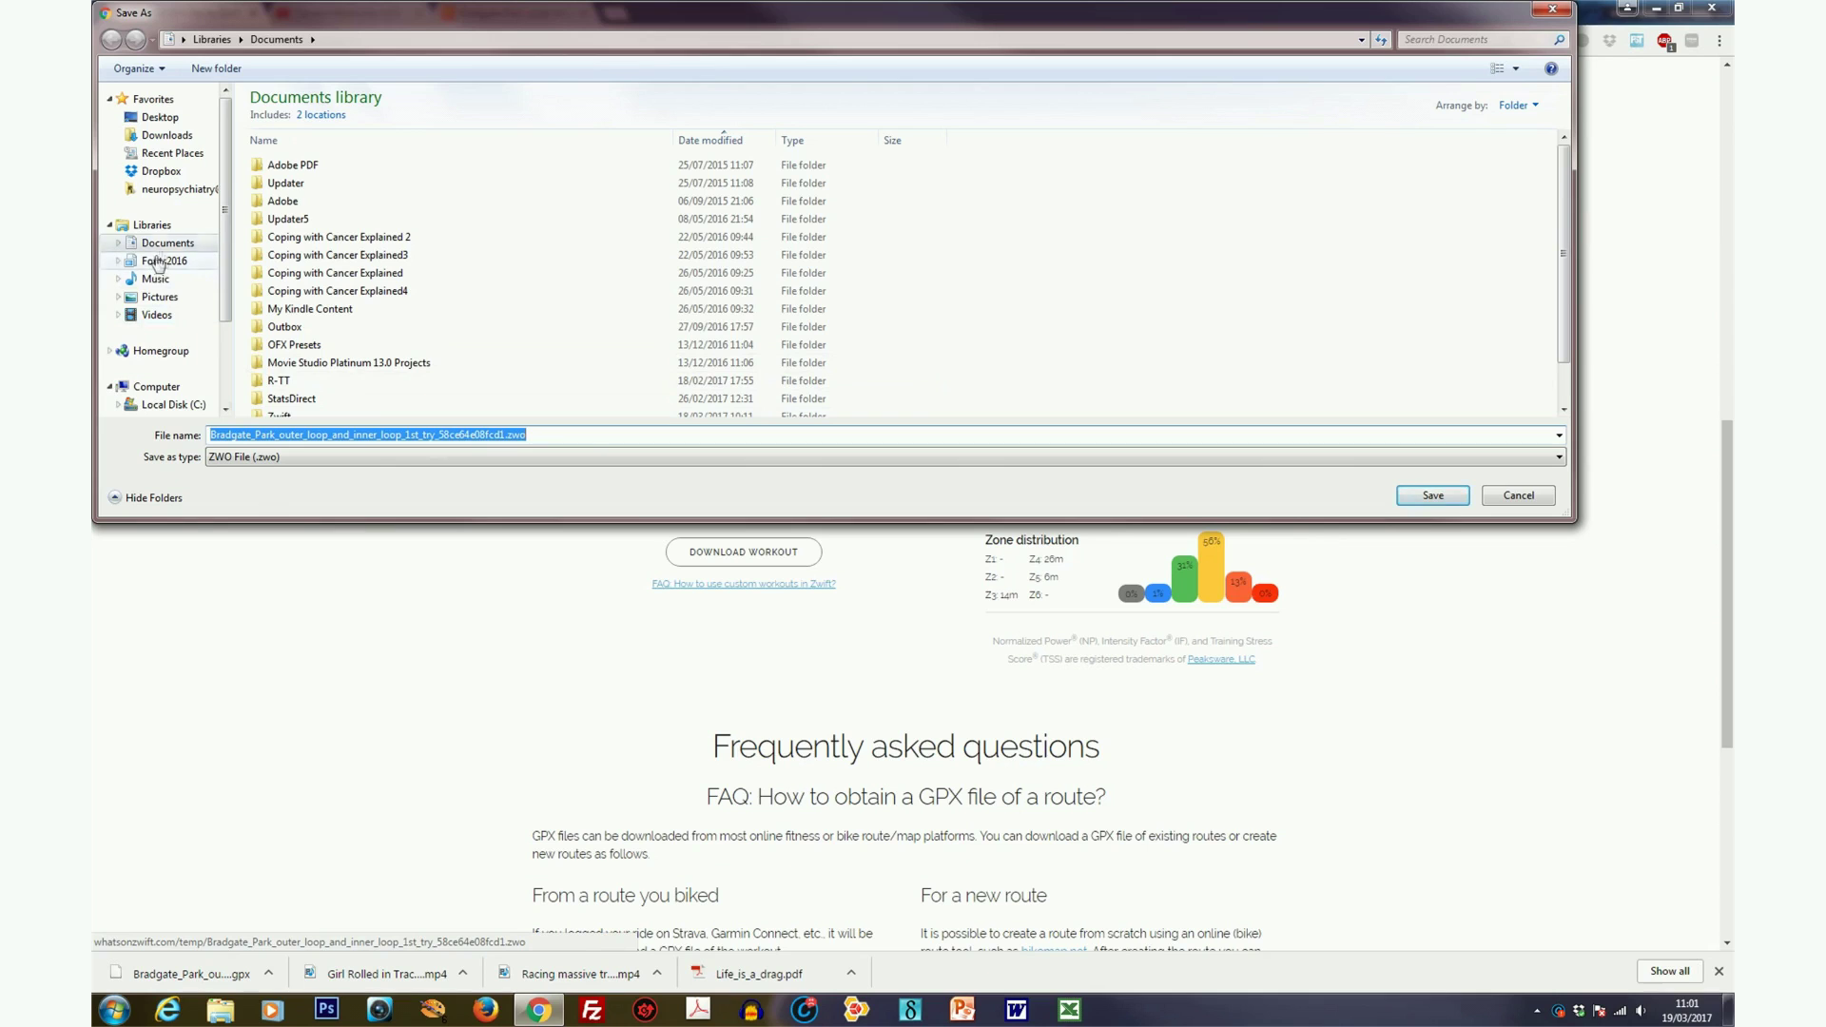
{"action": "left_click", "coordinate": [298, 141]}
{"action": "double_click", "coordinate": [286, 164]}
{"action": "double_click", "coordinate": [289, 168]}
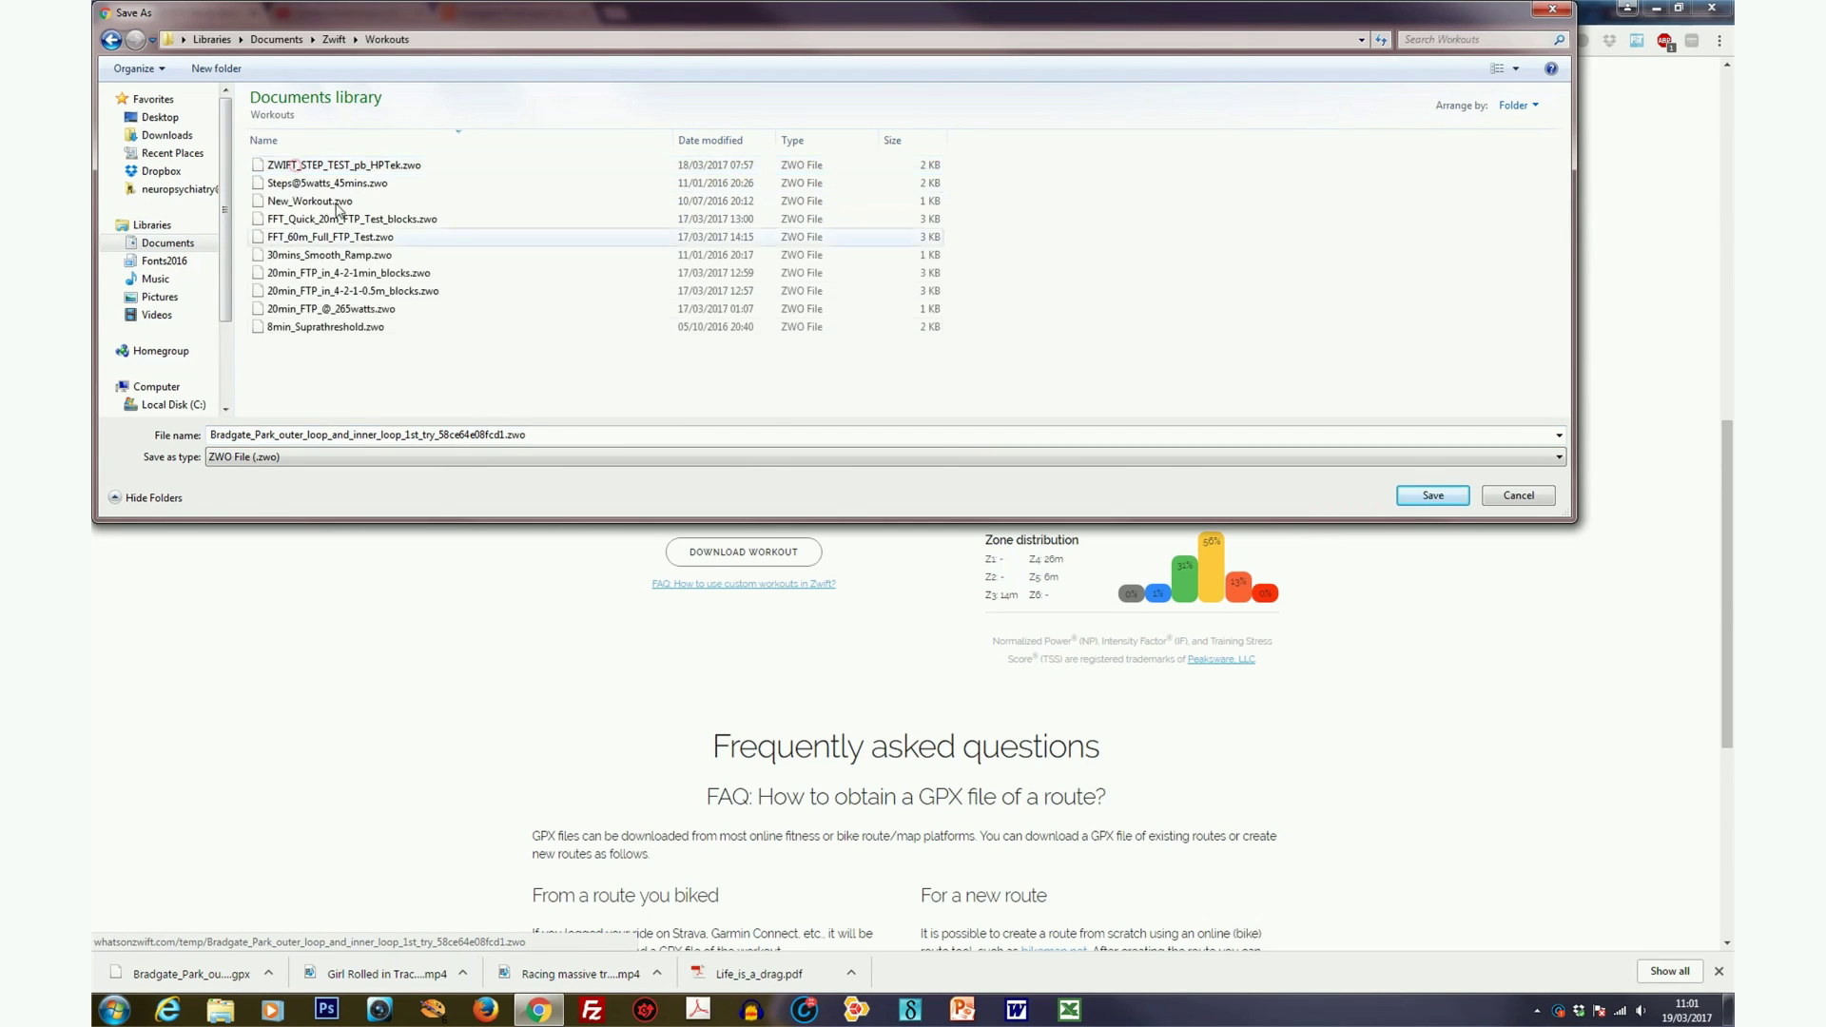
{"action": "left_click", "coordinate": [1432, 495]}
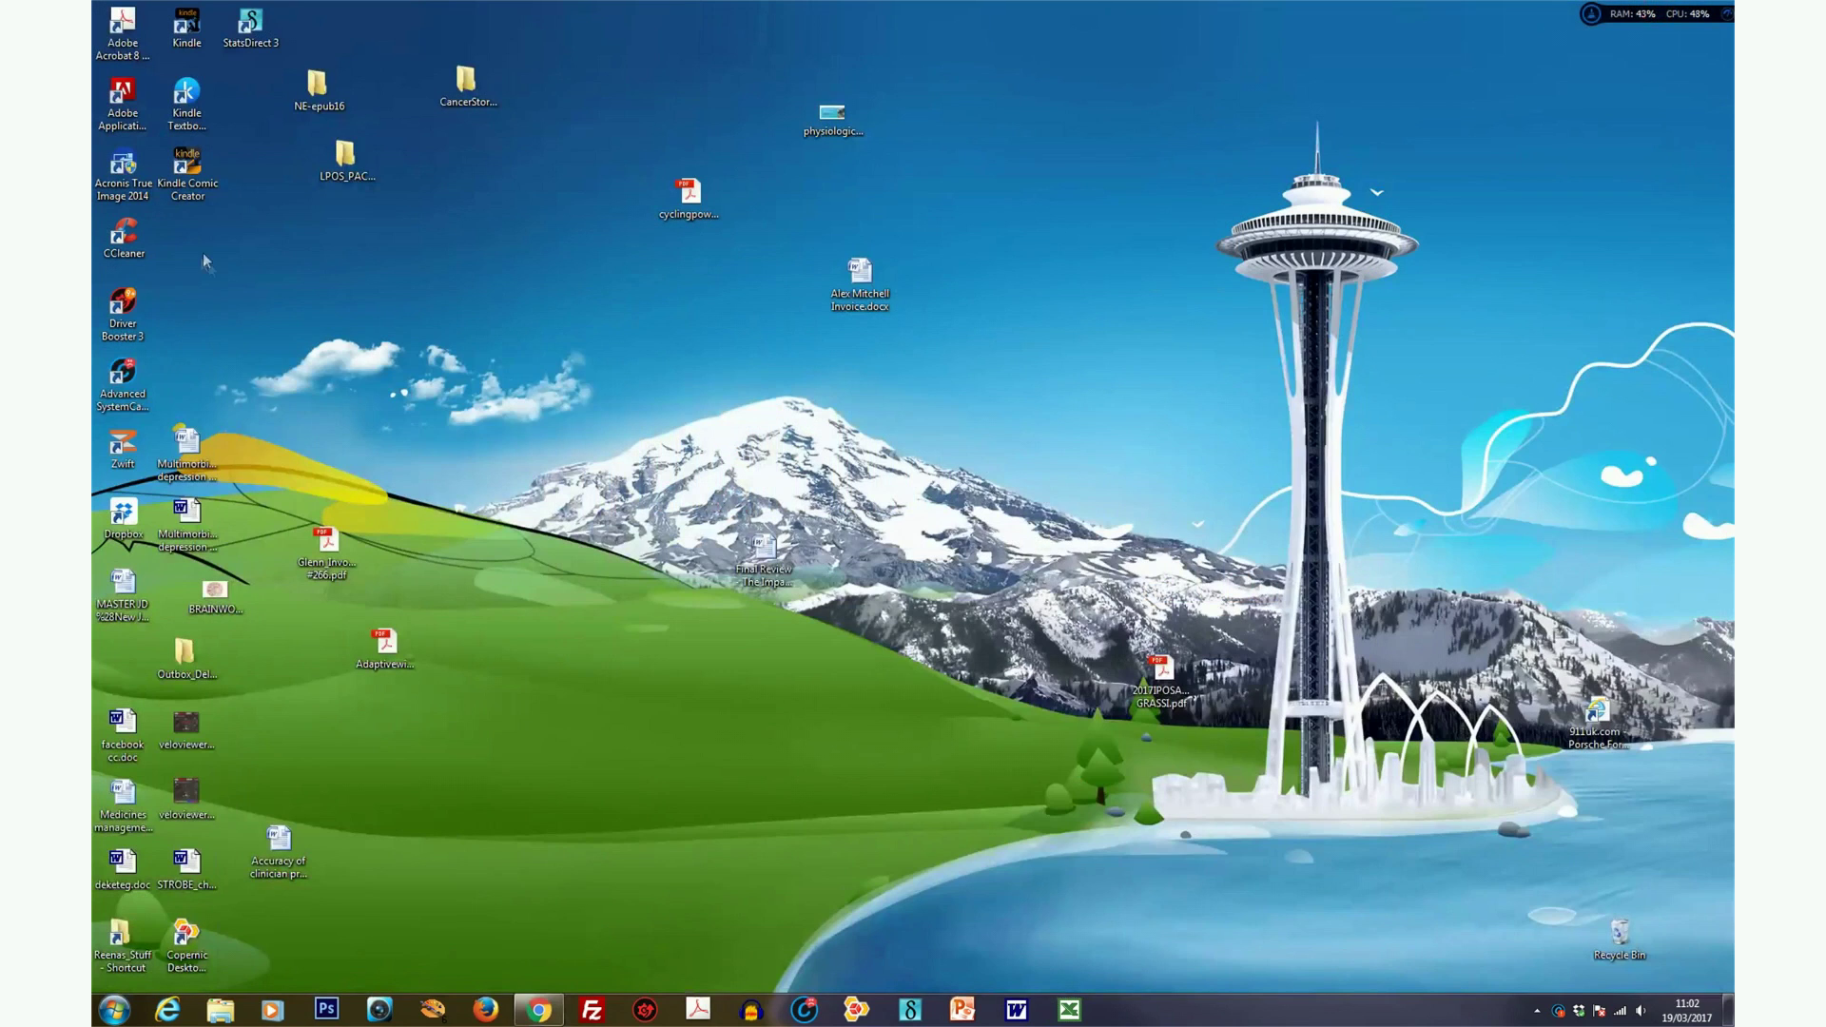
Launch Zwift, log in to the account and skip the device pairing.
{"action": "double_click", "coordinate": [123, 446]}
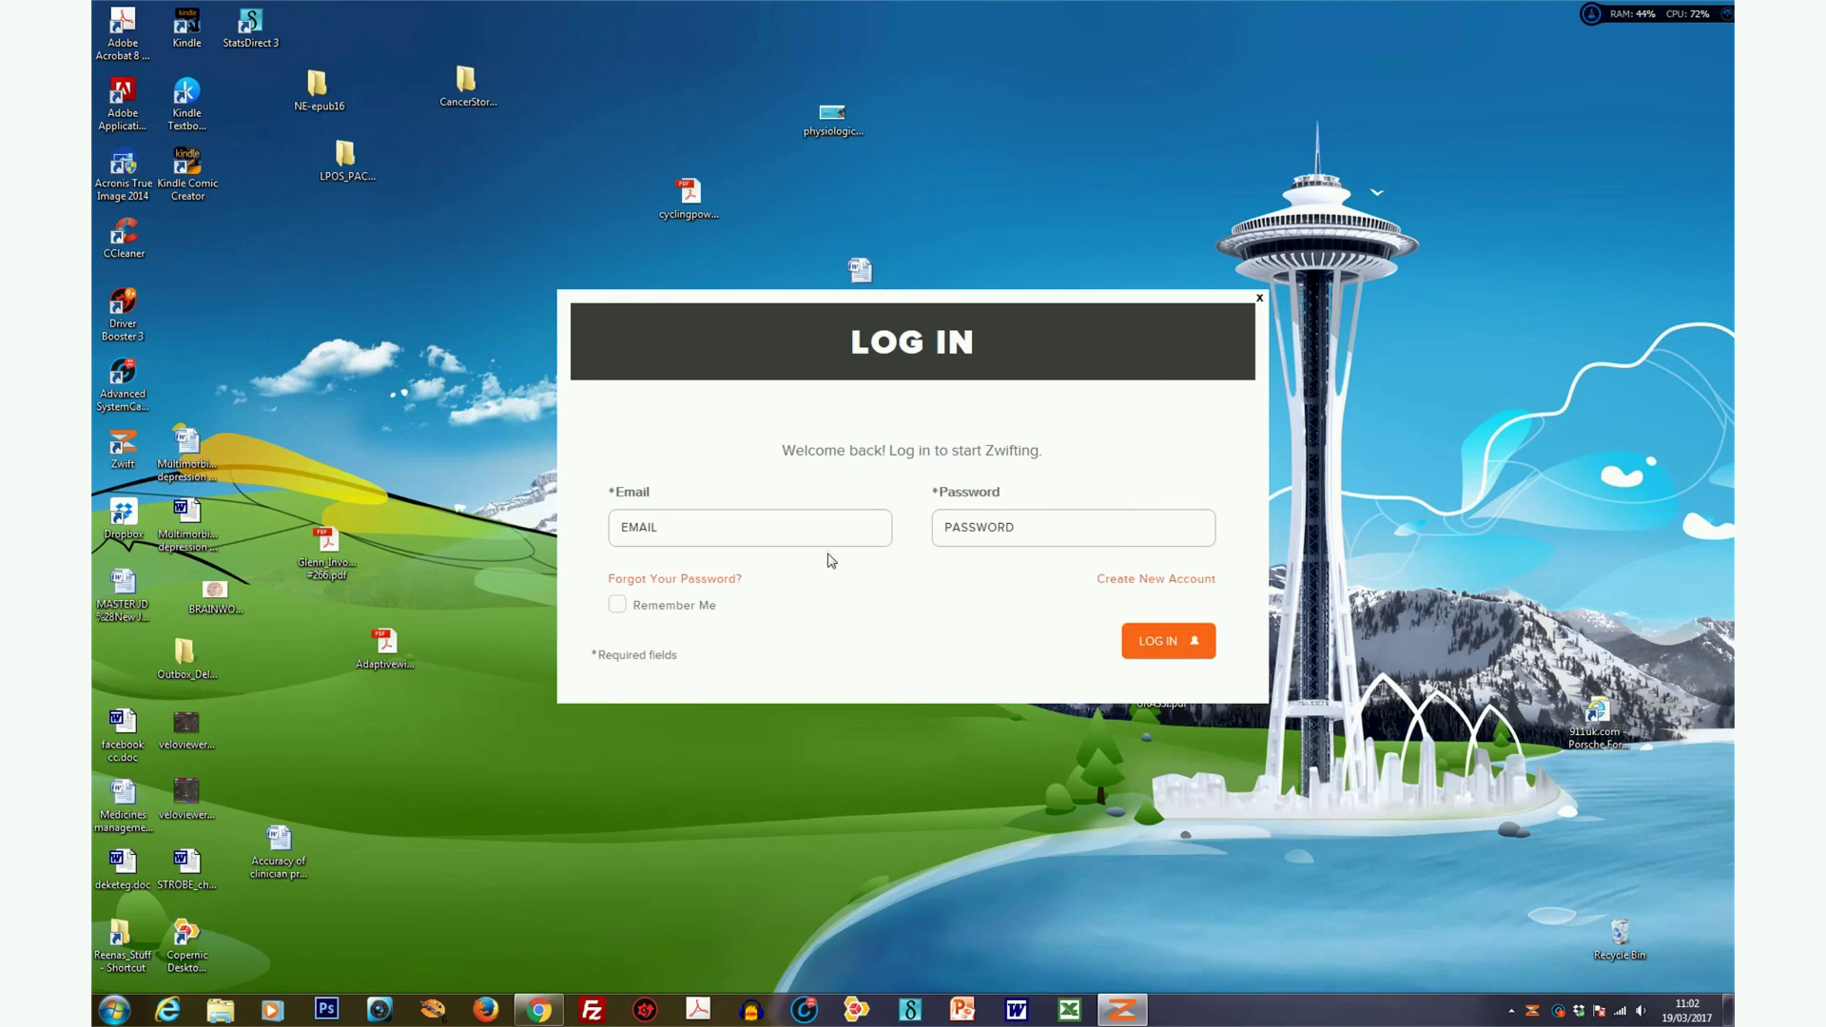
{"action": "left_click", "coordinate": [1167, 643]}
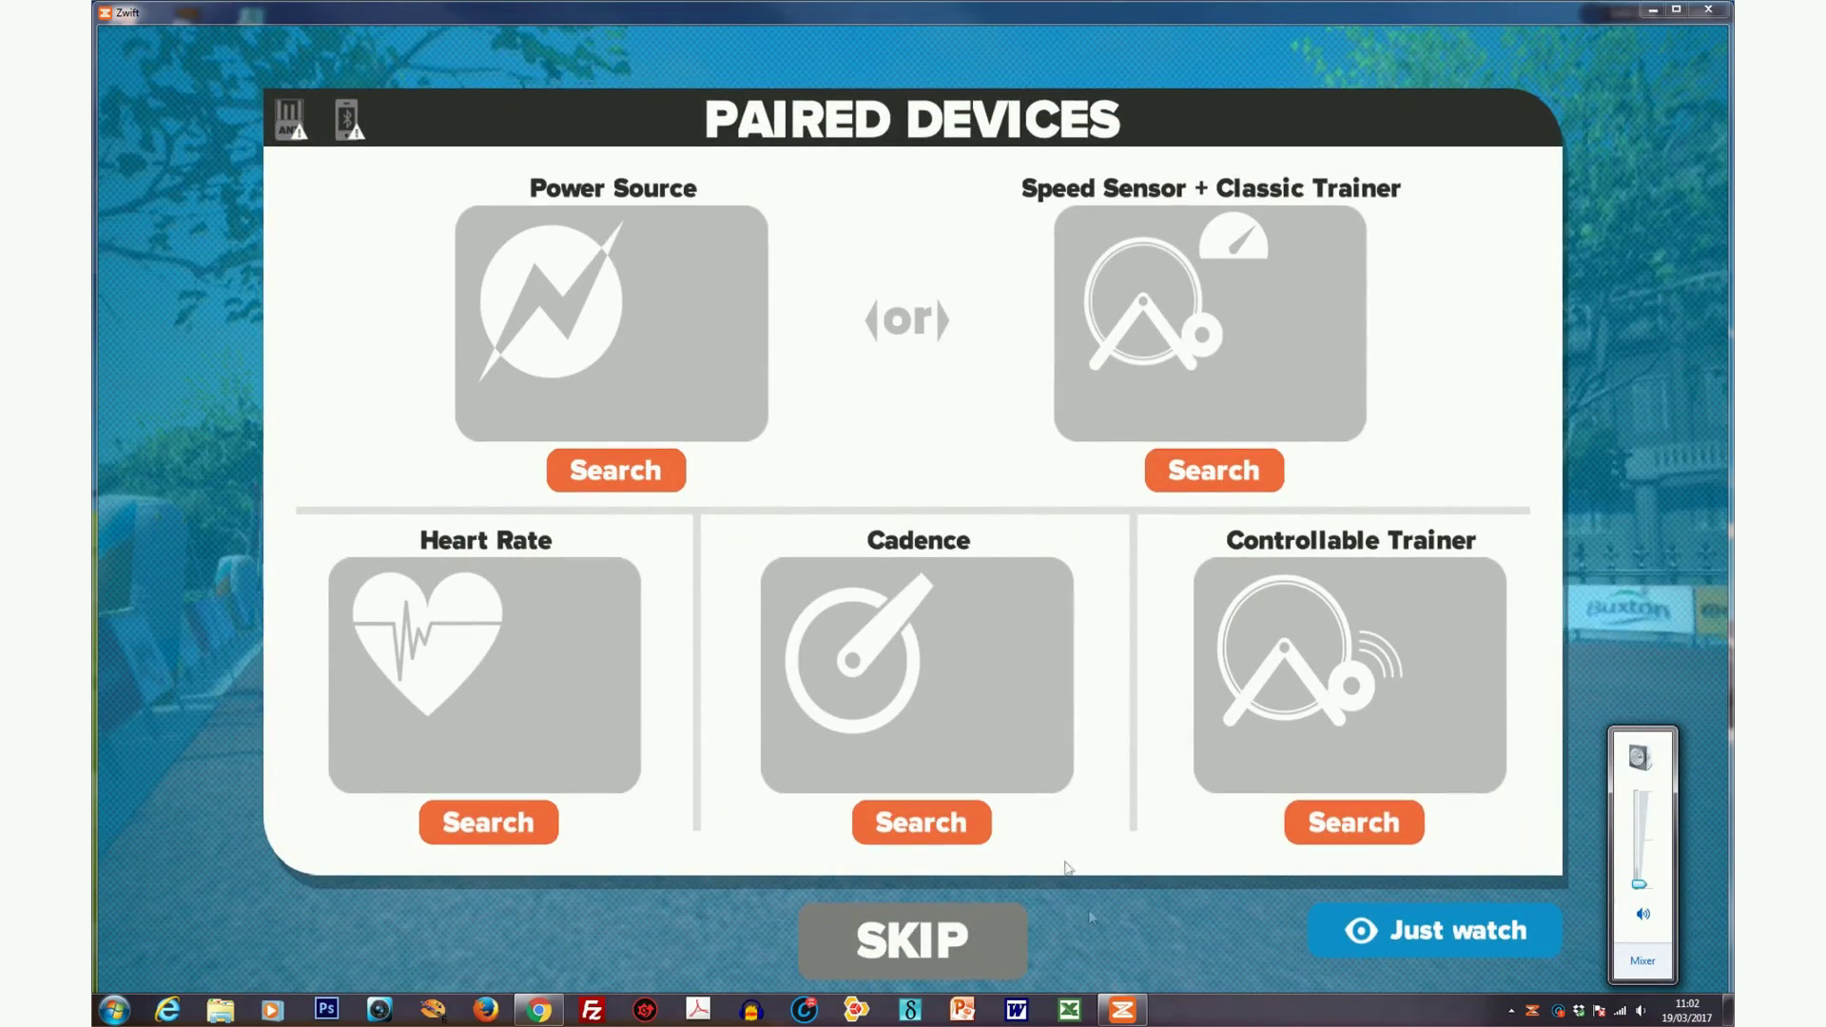
{"action": "left_click", "coordinate": [995, 913]}
{"action": "left_click", "coordinate": [1008, 605]}
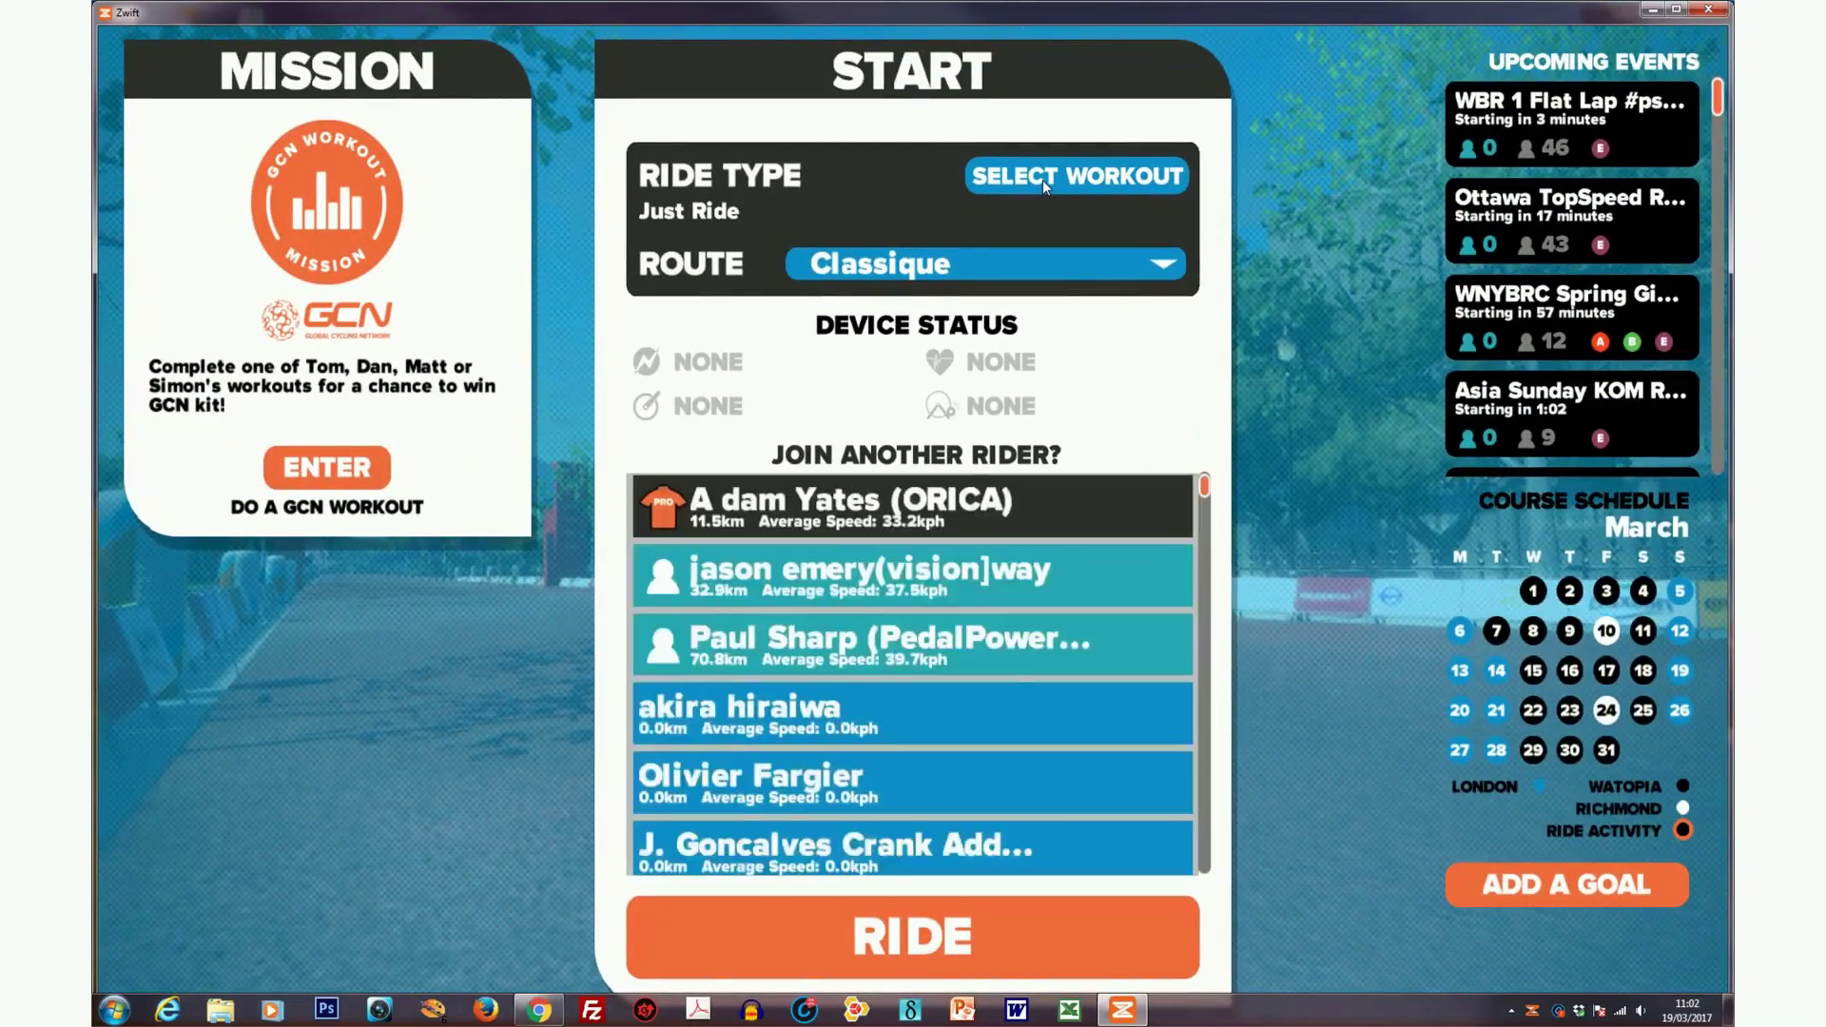
Open the imported Bradgate Park custom workout for editing and rename it Bradgate Park outer inner loop IMPORT.
{"action": "left_click", "coordinate": [1042, 180]}
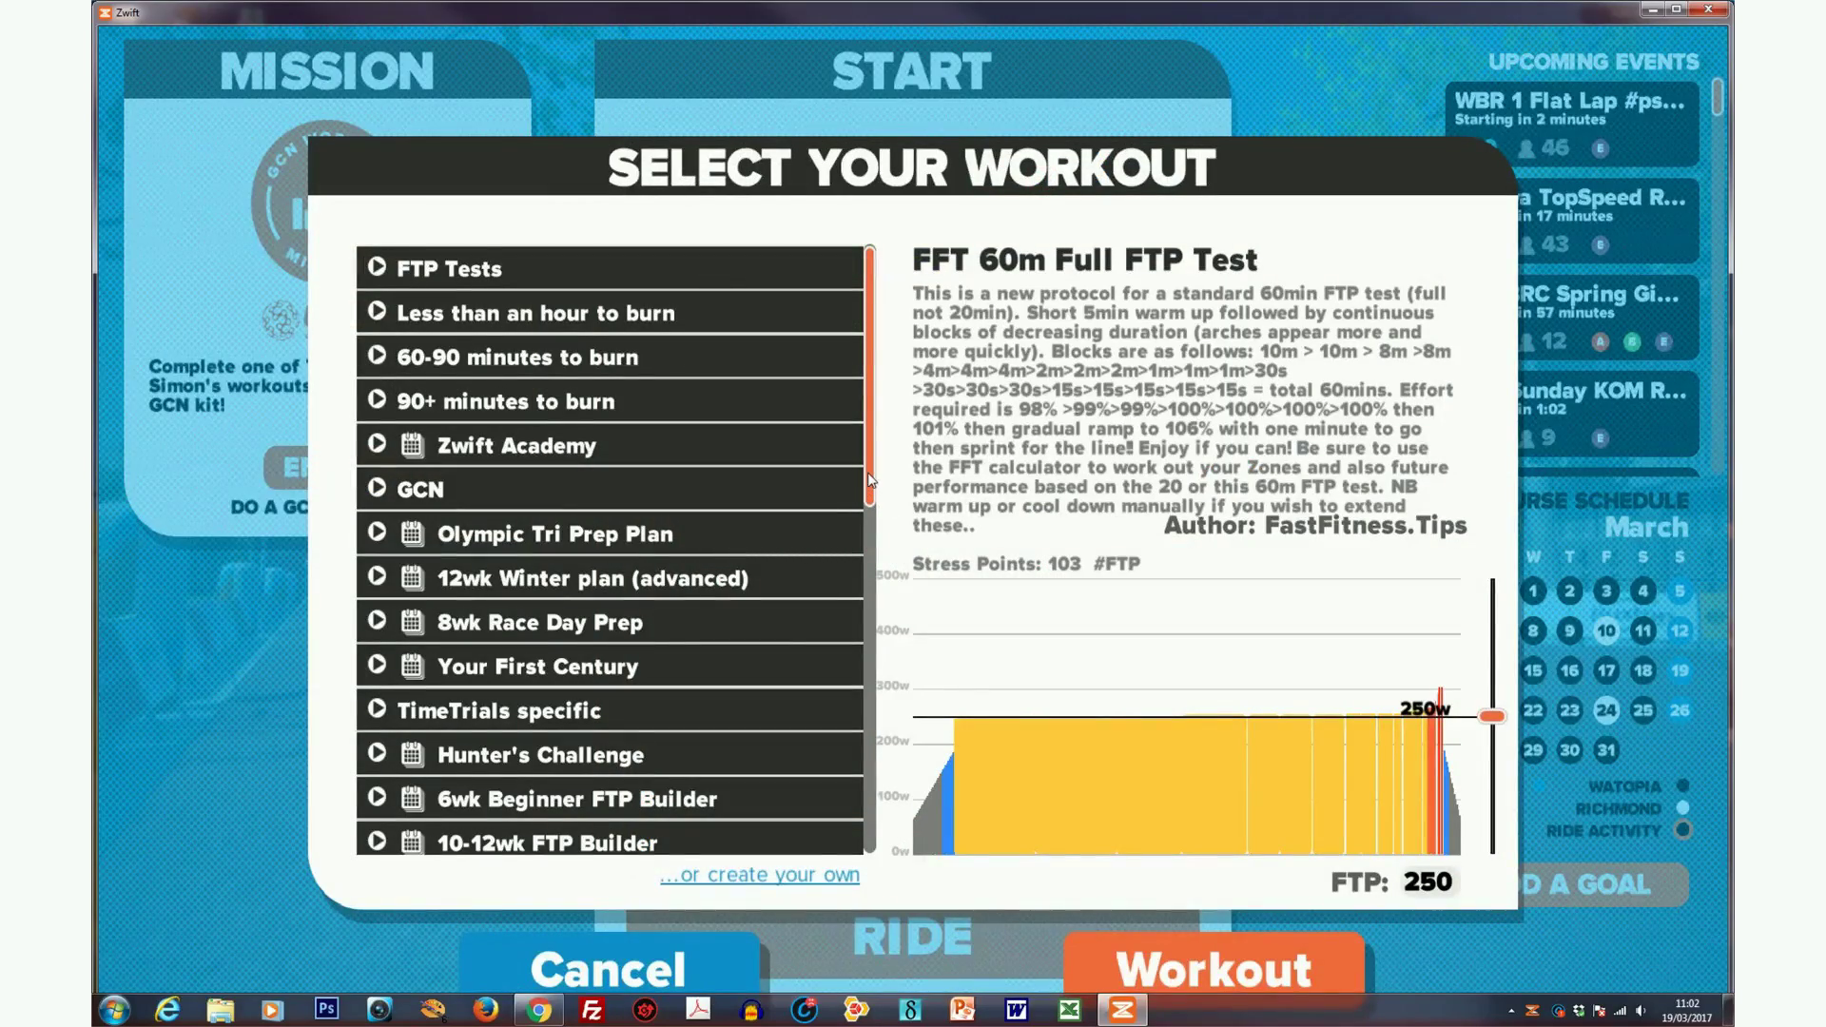
{"action": "left_click_drag", "start_coordinate": [869, 481], "coordinate": [888, 841]}
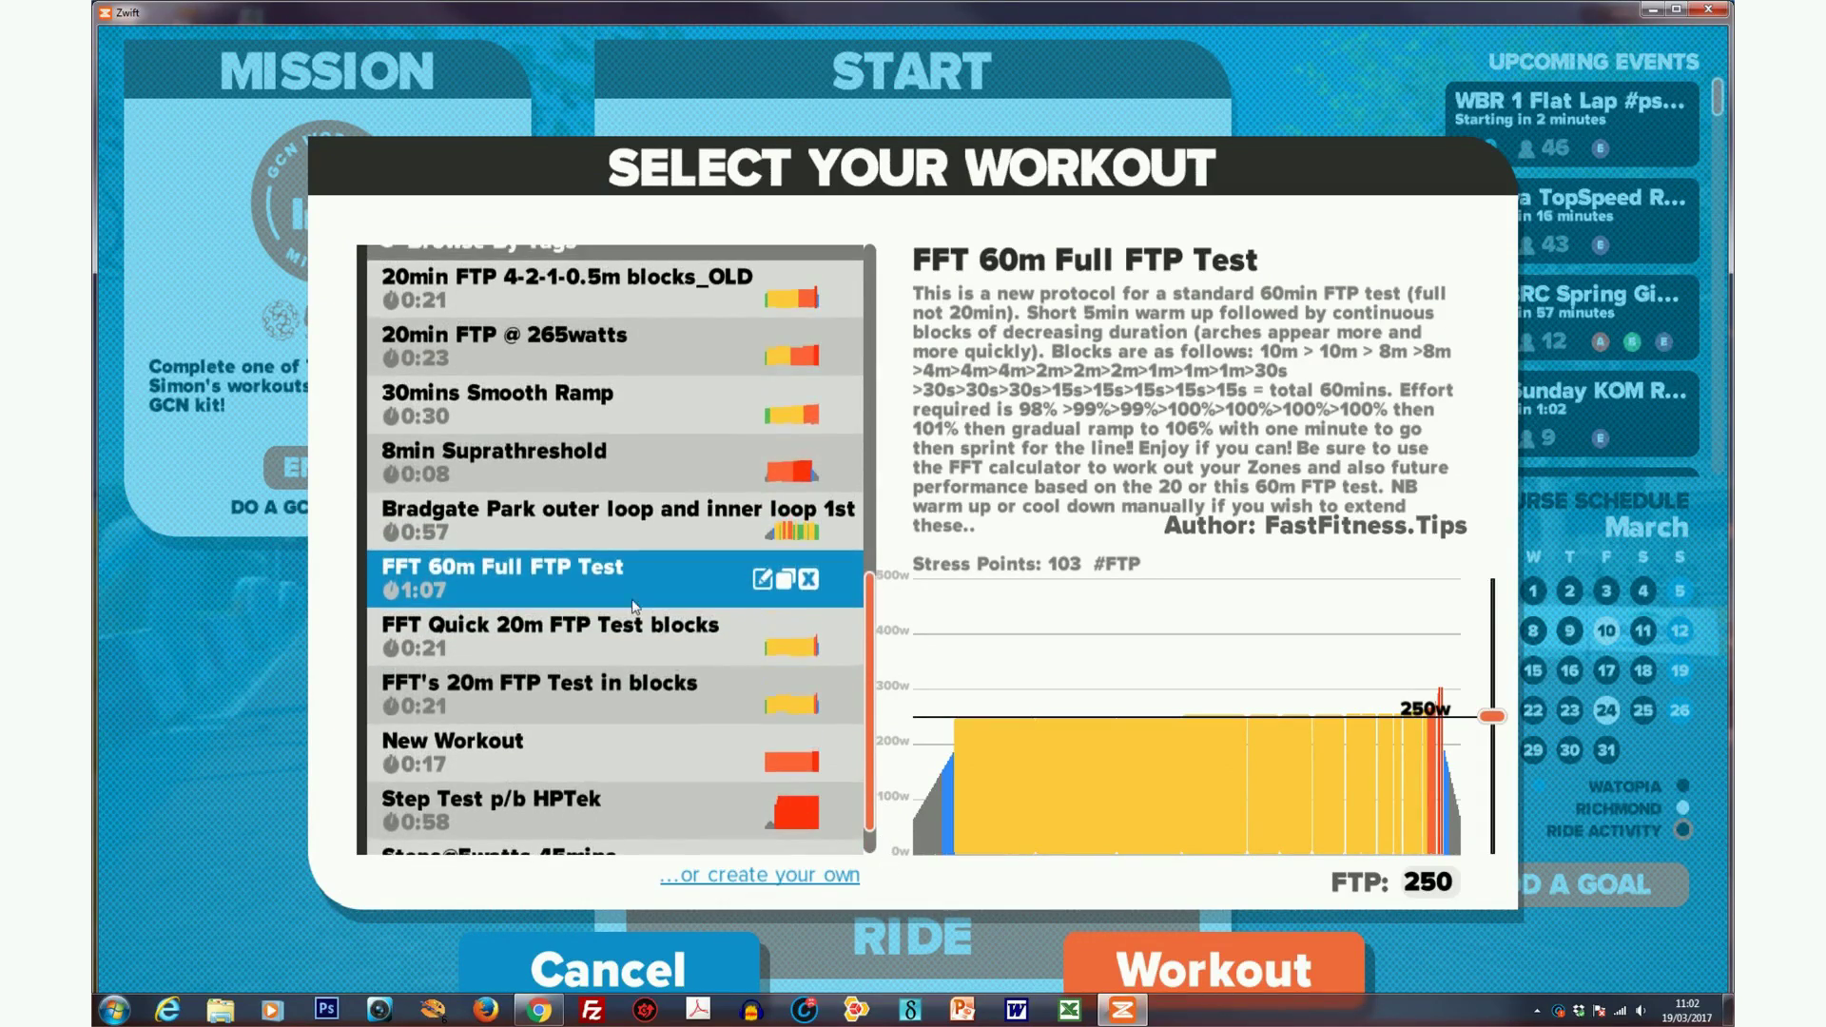
{"action": "left_click", "coordinate": [567, 523]}
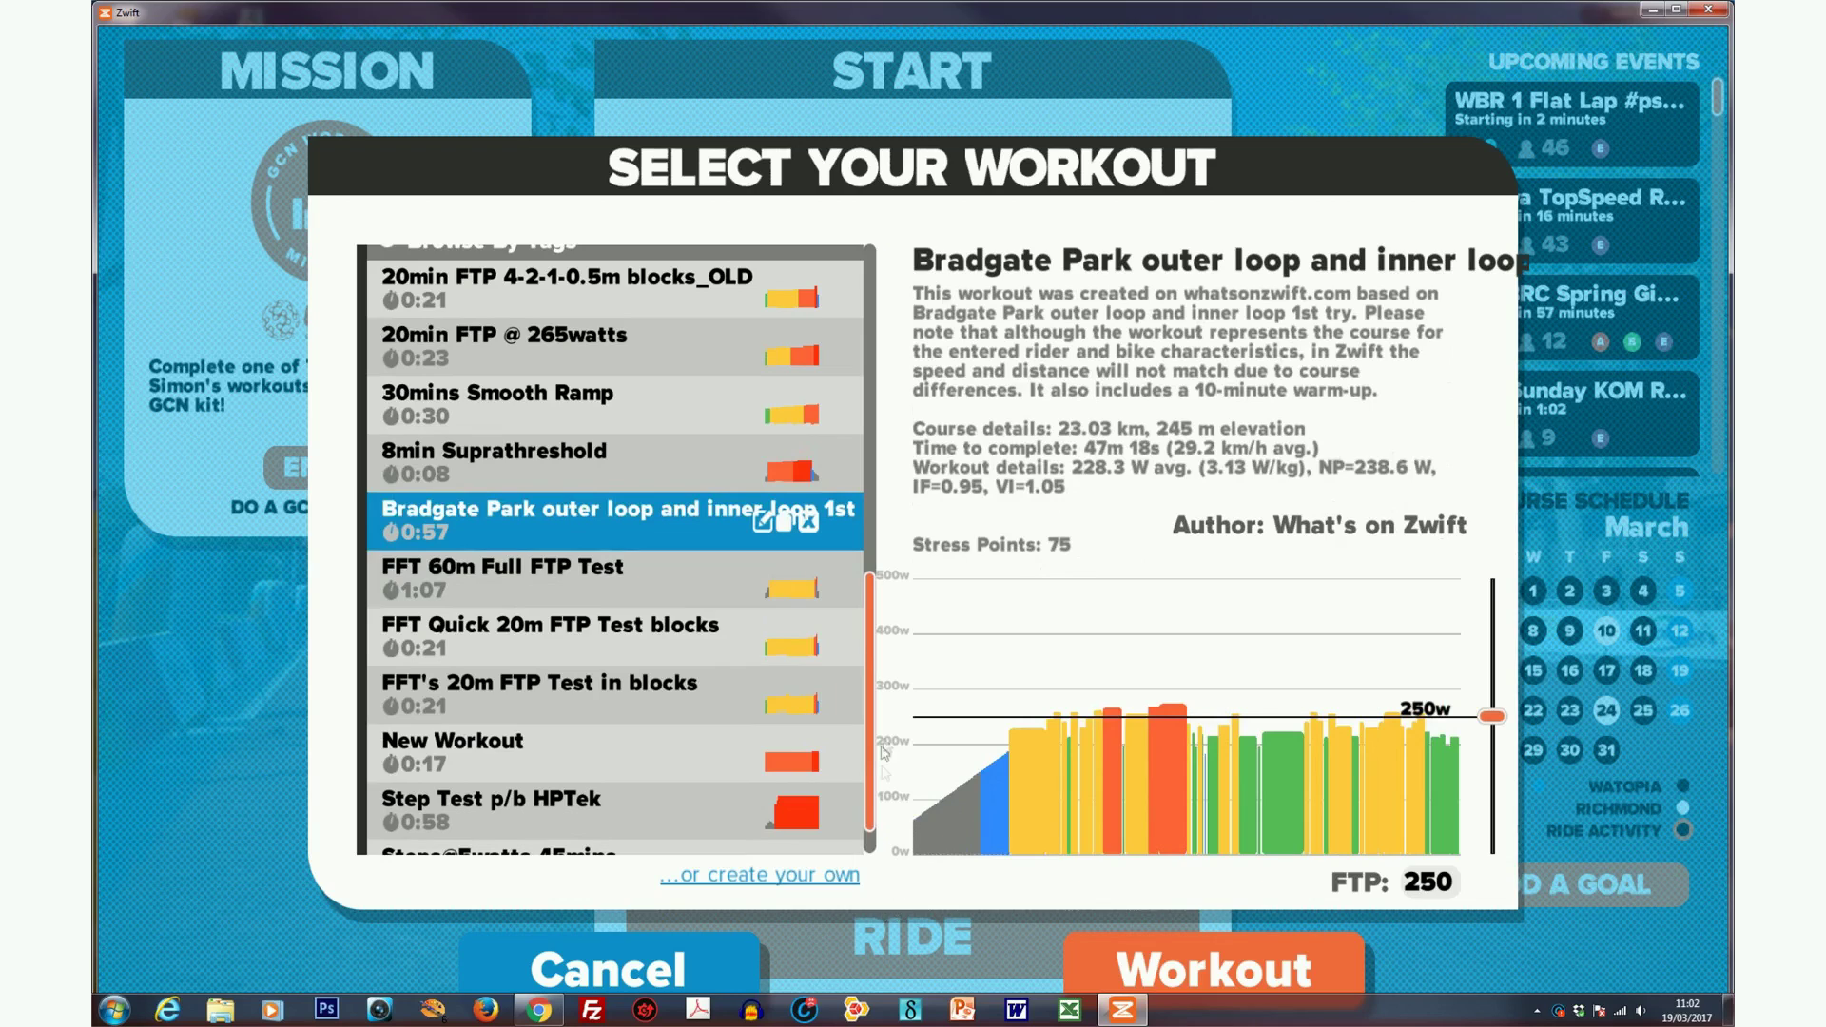
{"action": "left_click", "coordinate": [761, 521]}
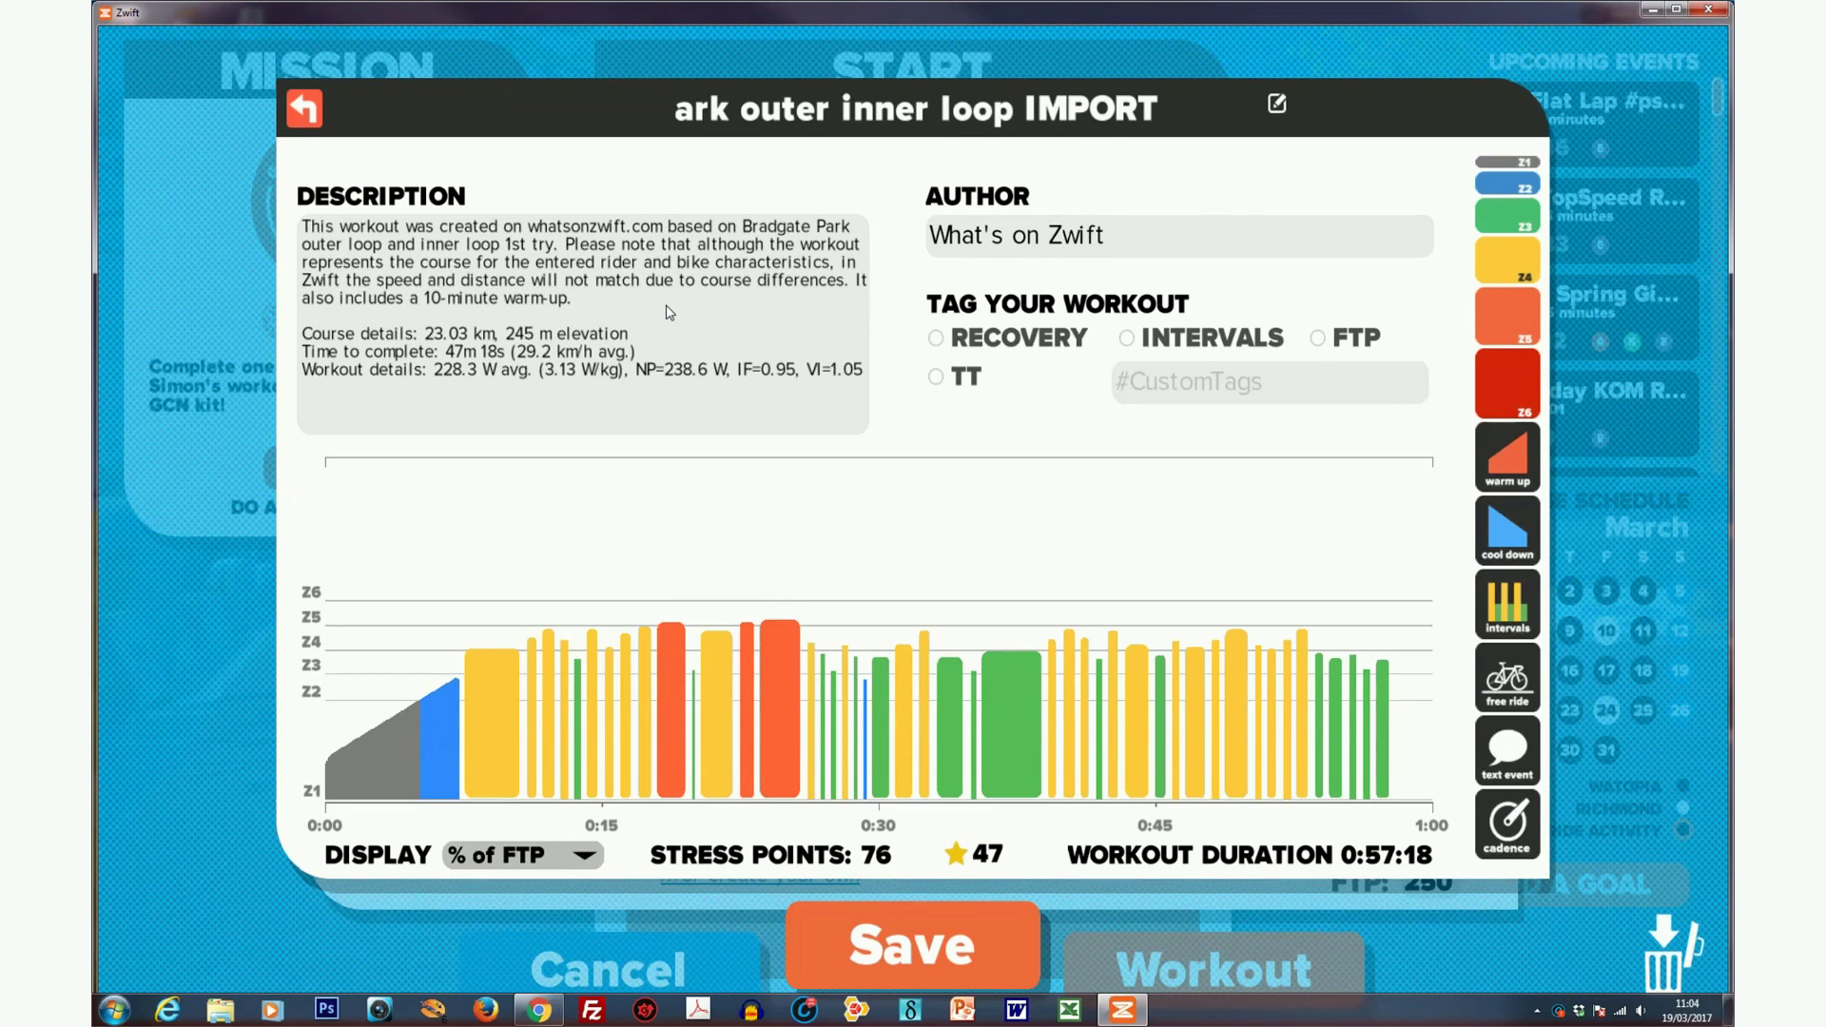
Set the duration of the workout's opening warm-up block to 2:00.
{"action": "left_click", "coordinate": [438, 758]}
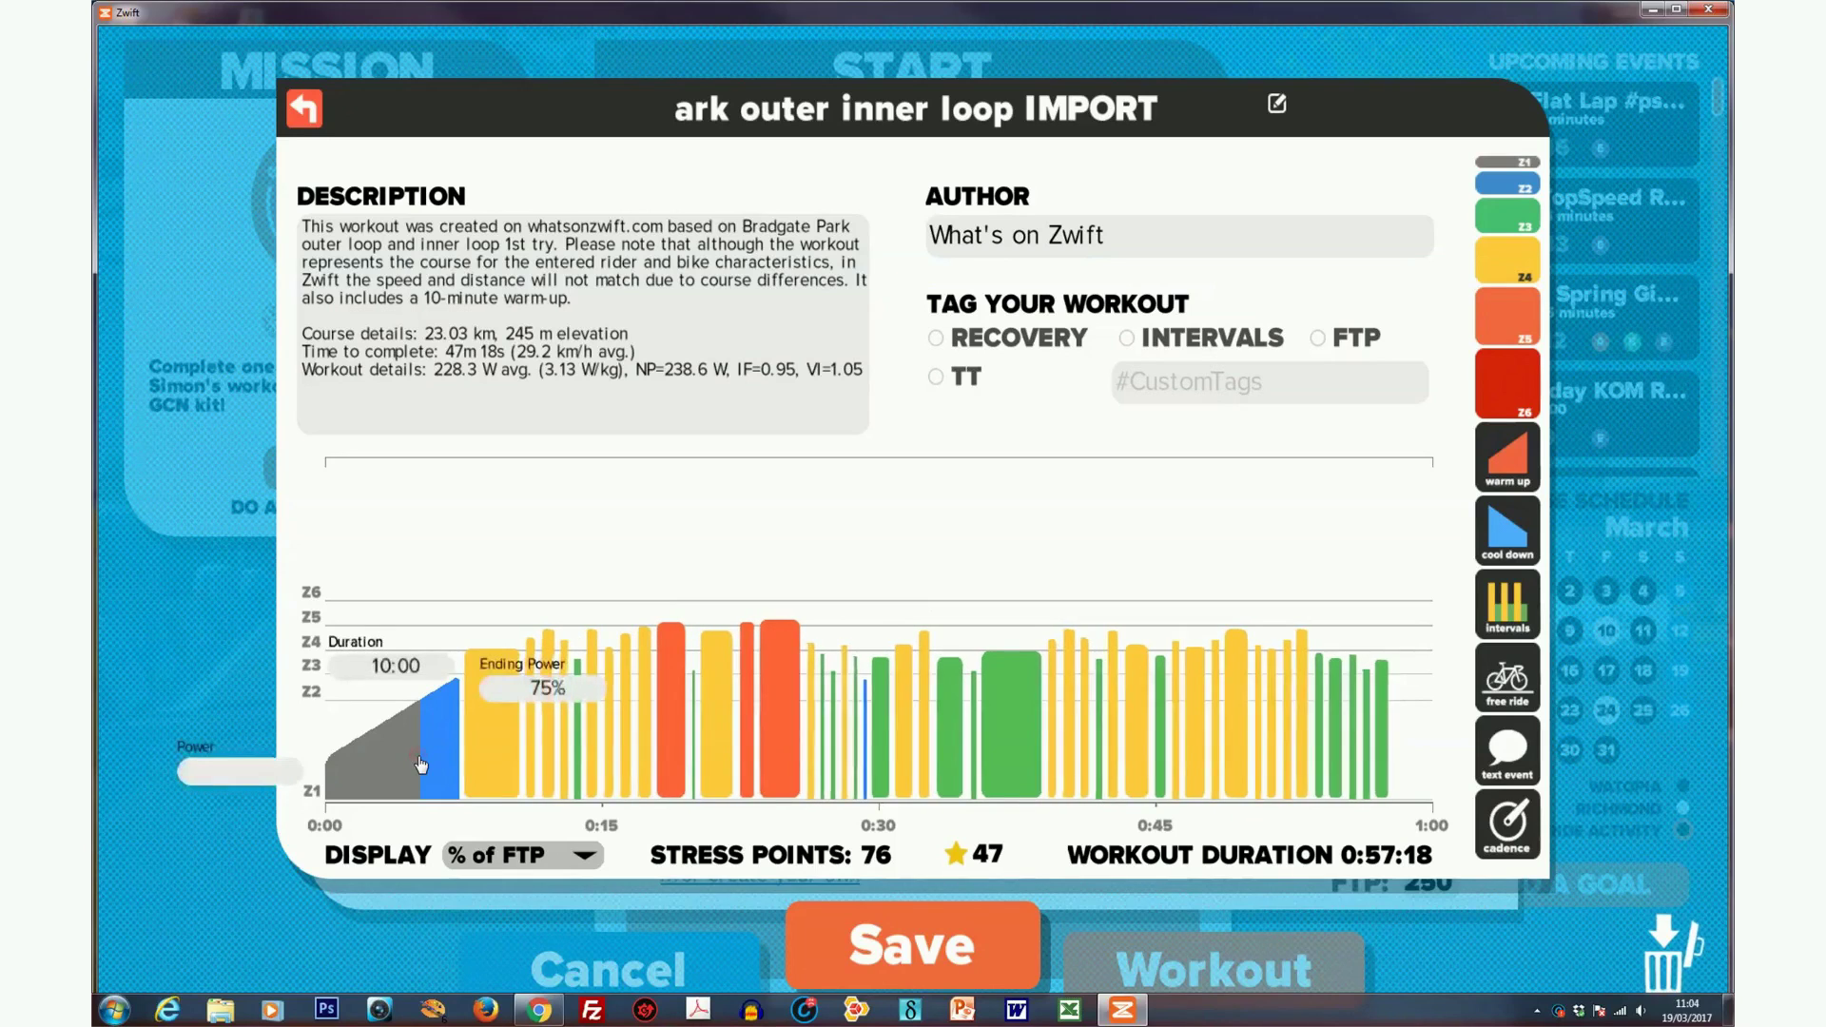
{"action": "left_click", "coordinate": [390, 666]}
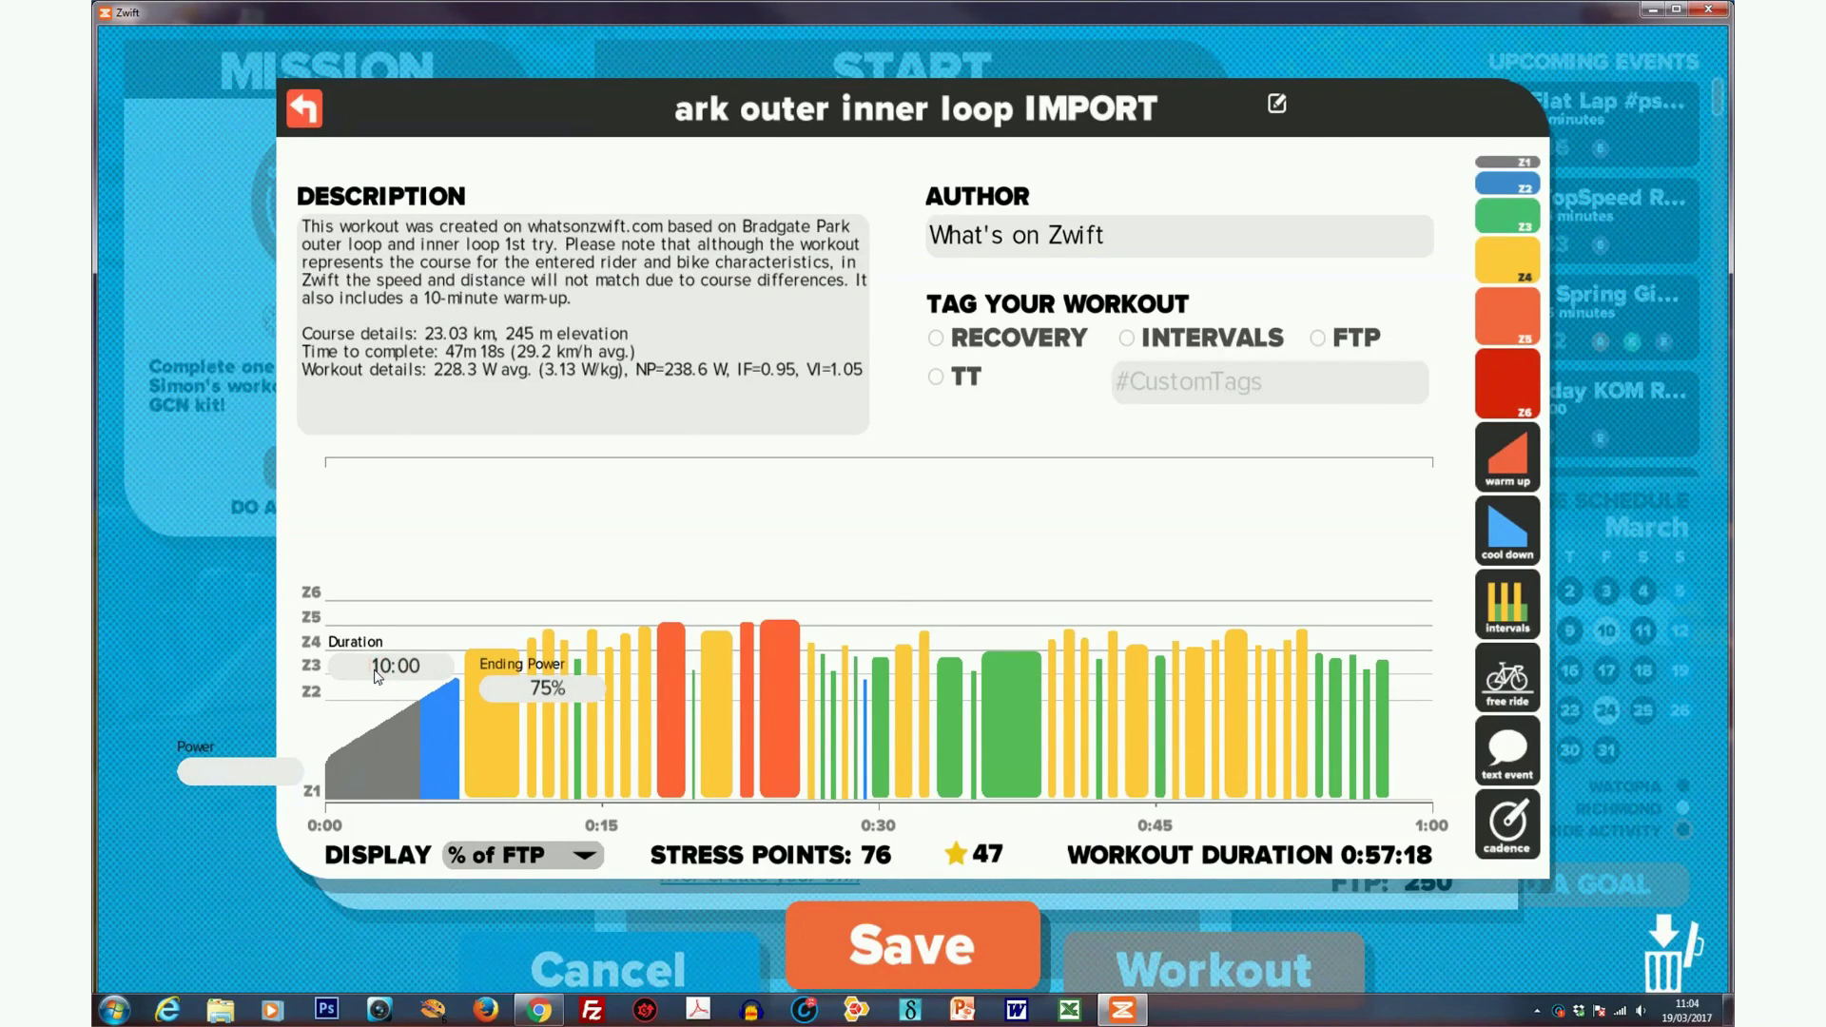
{"action": "key", "text": "Delete"}
{"action": "key", "text": "Delete"}
{"action": "type", "text": "2"}
{"action": "key", "text": "Return"}
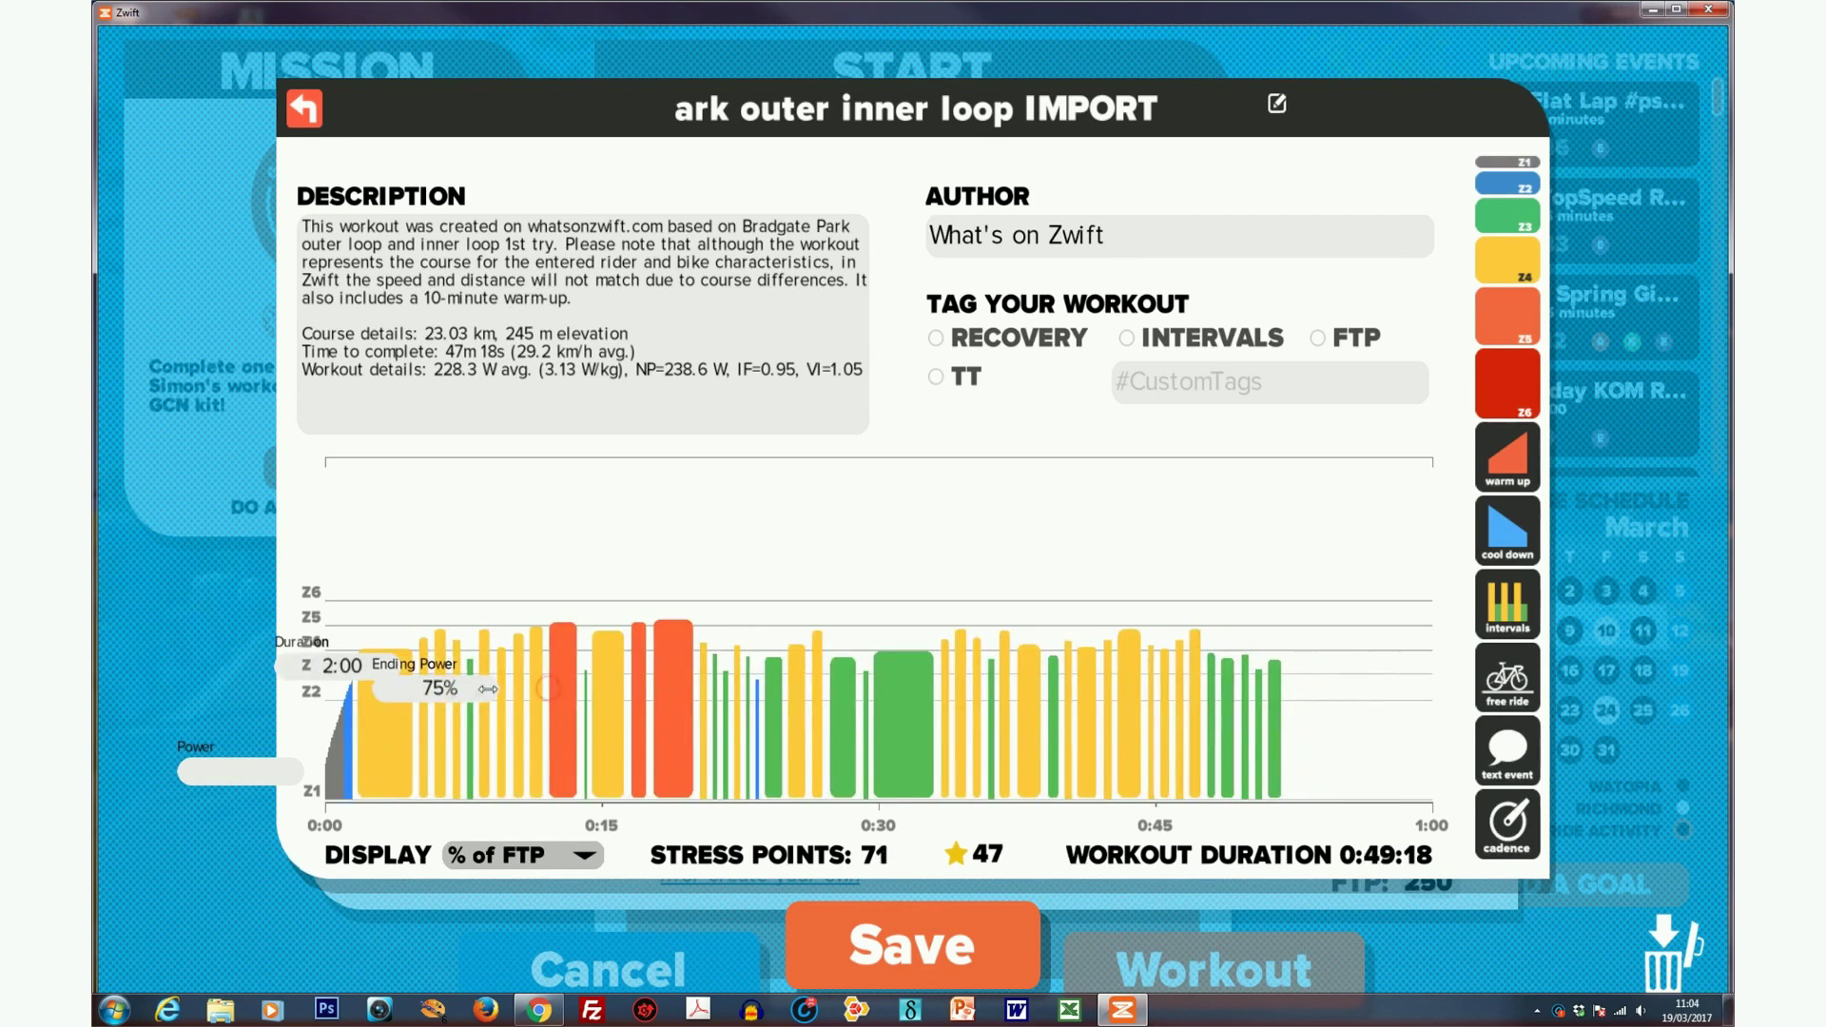
Set the warm-up block's ending power to 60%.
{"action": "left_click", "coordinate": [449, 693]}
{"action": "key", "text": "BackSpace"}
{"action": "key", "text": "BackSpace"}
{"action": "type", "text": "60"}
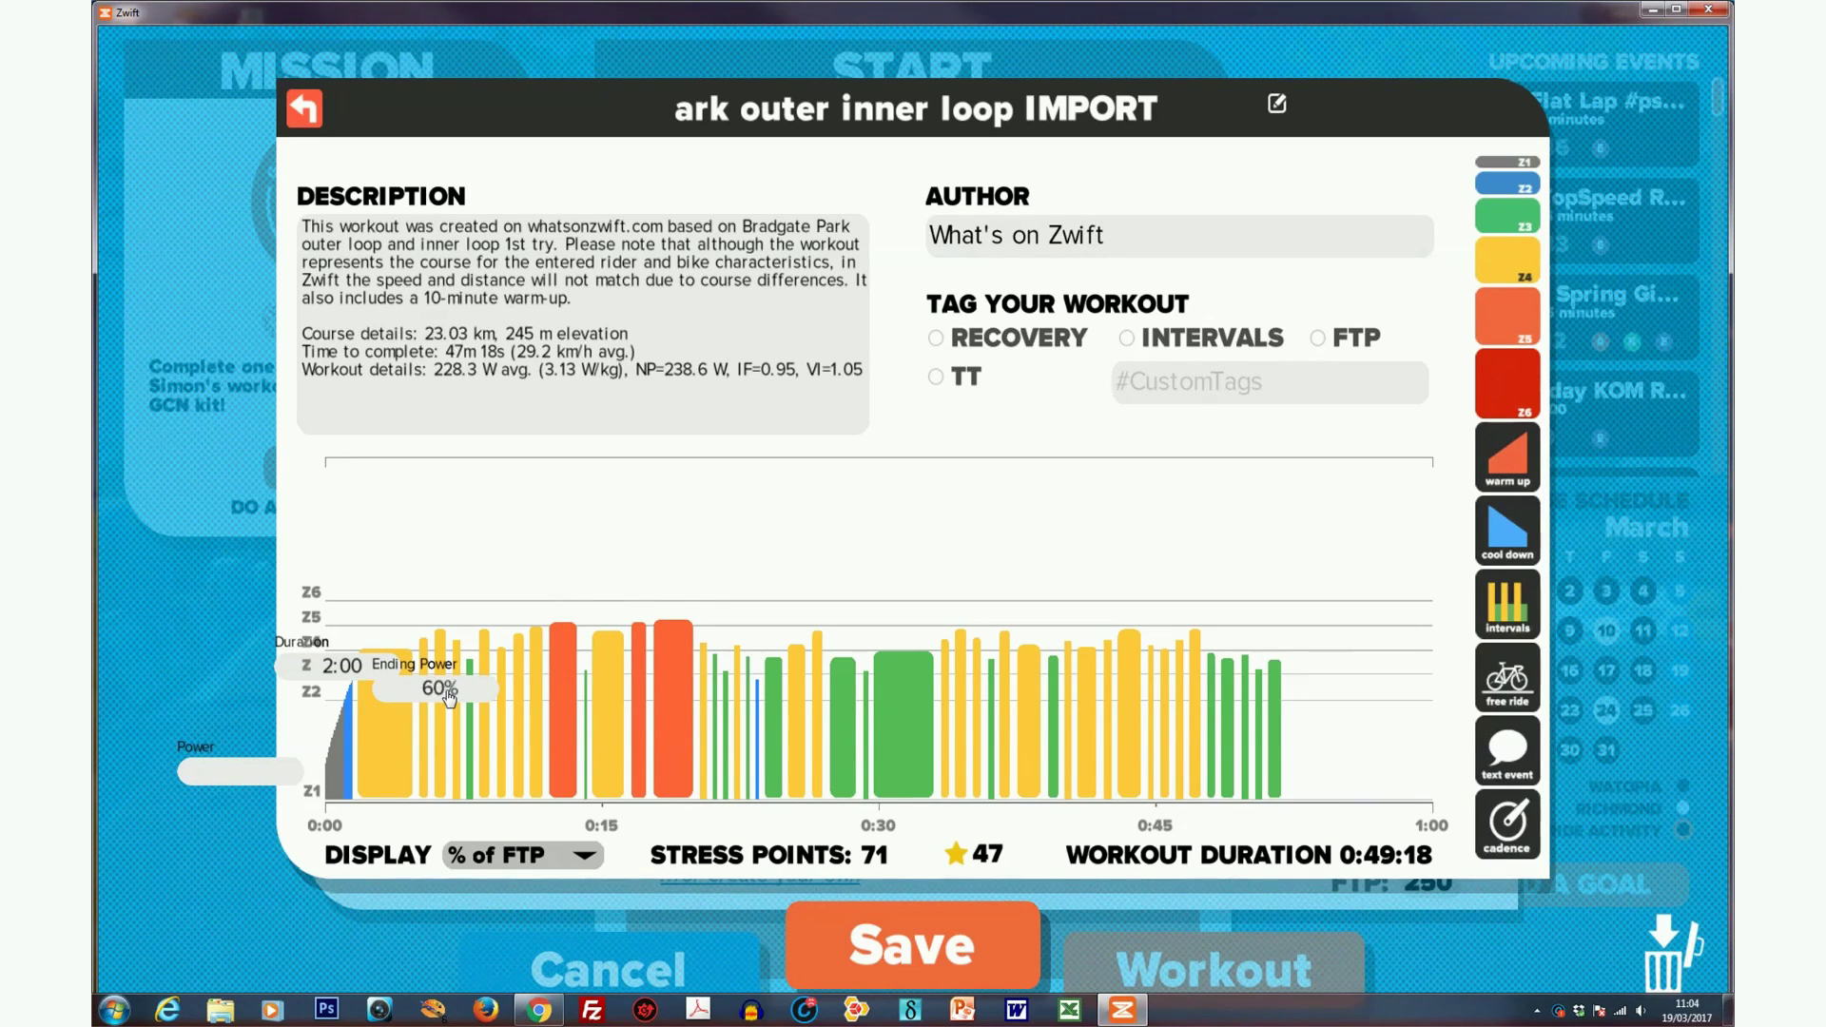
{"action": "key", "text": "Return"}
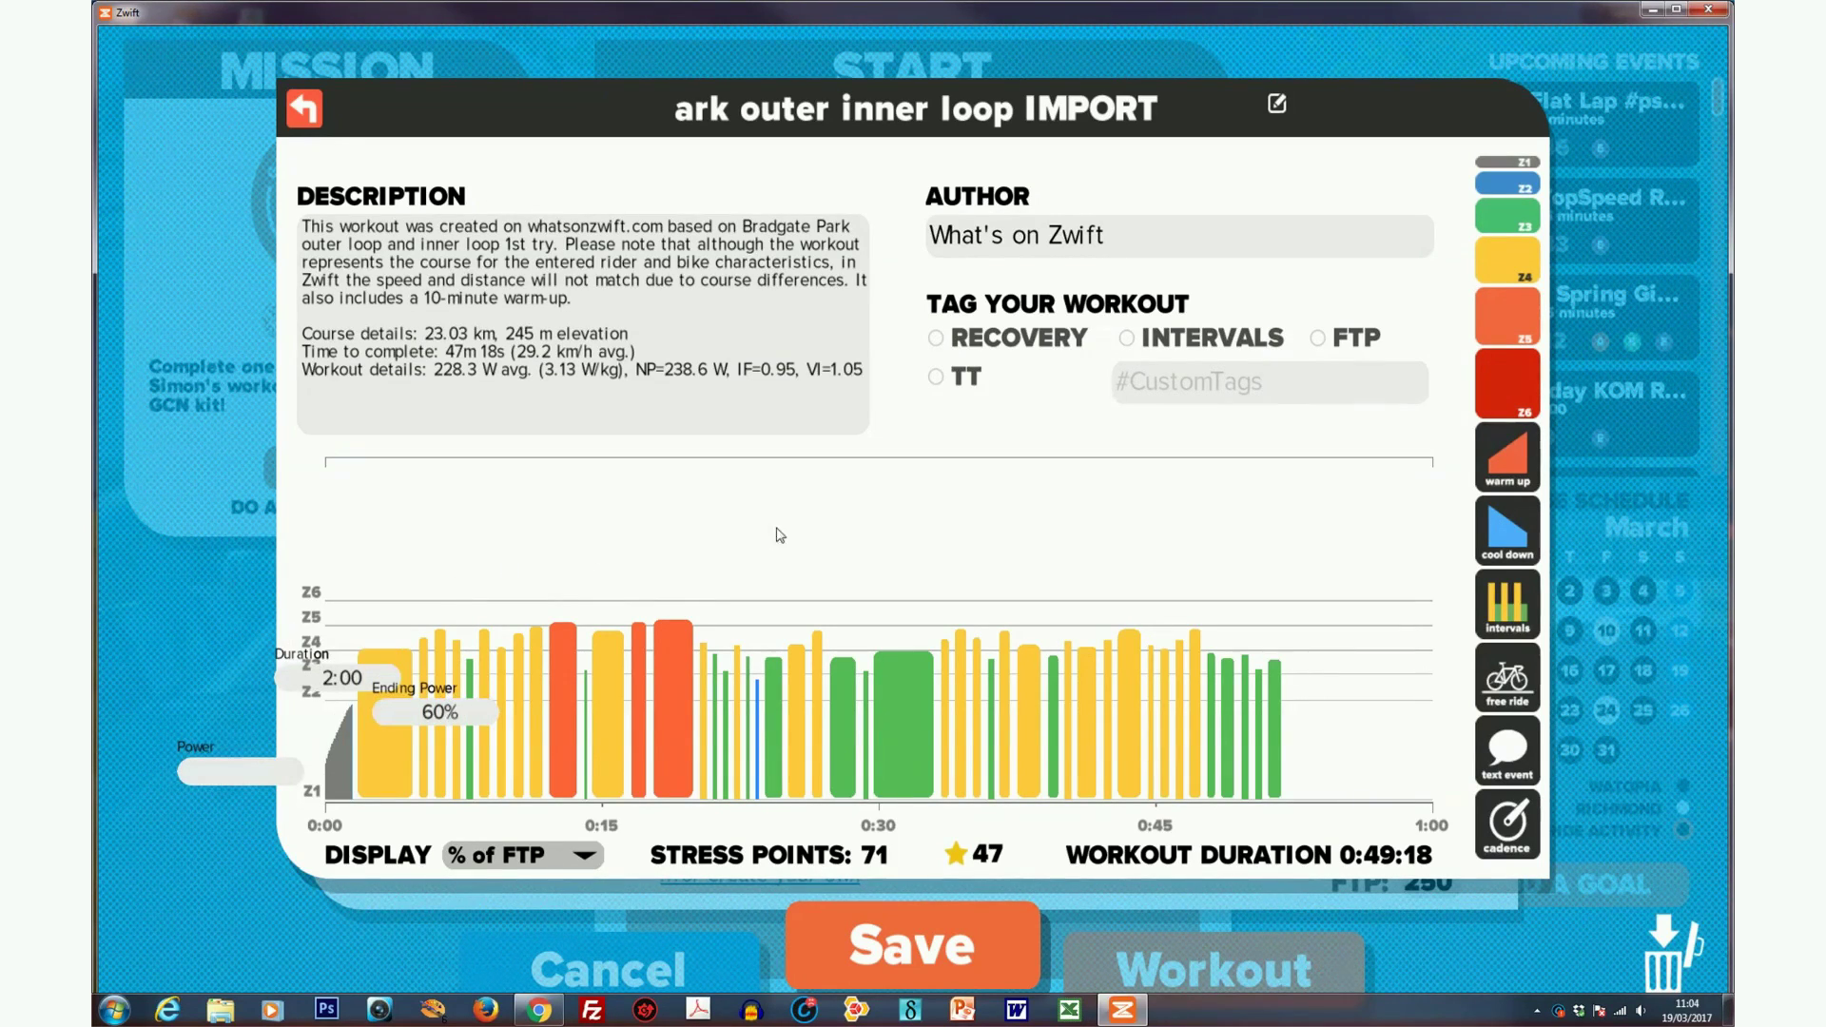
Check the duration and power of the first long yellow block and the first orange block.
{"action": "left_click", "coordinate": [396, 764]}
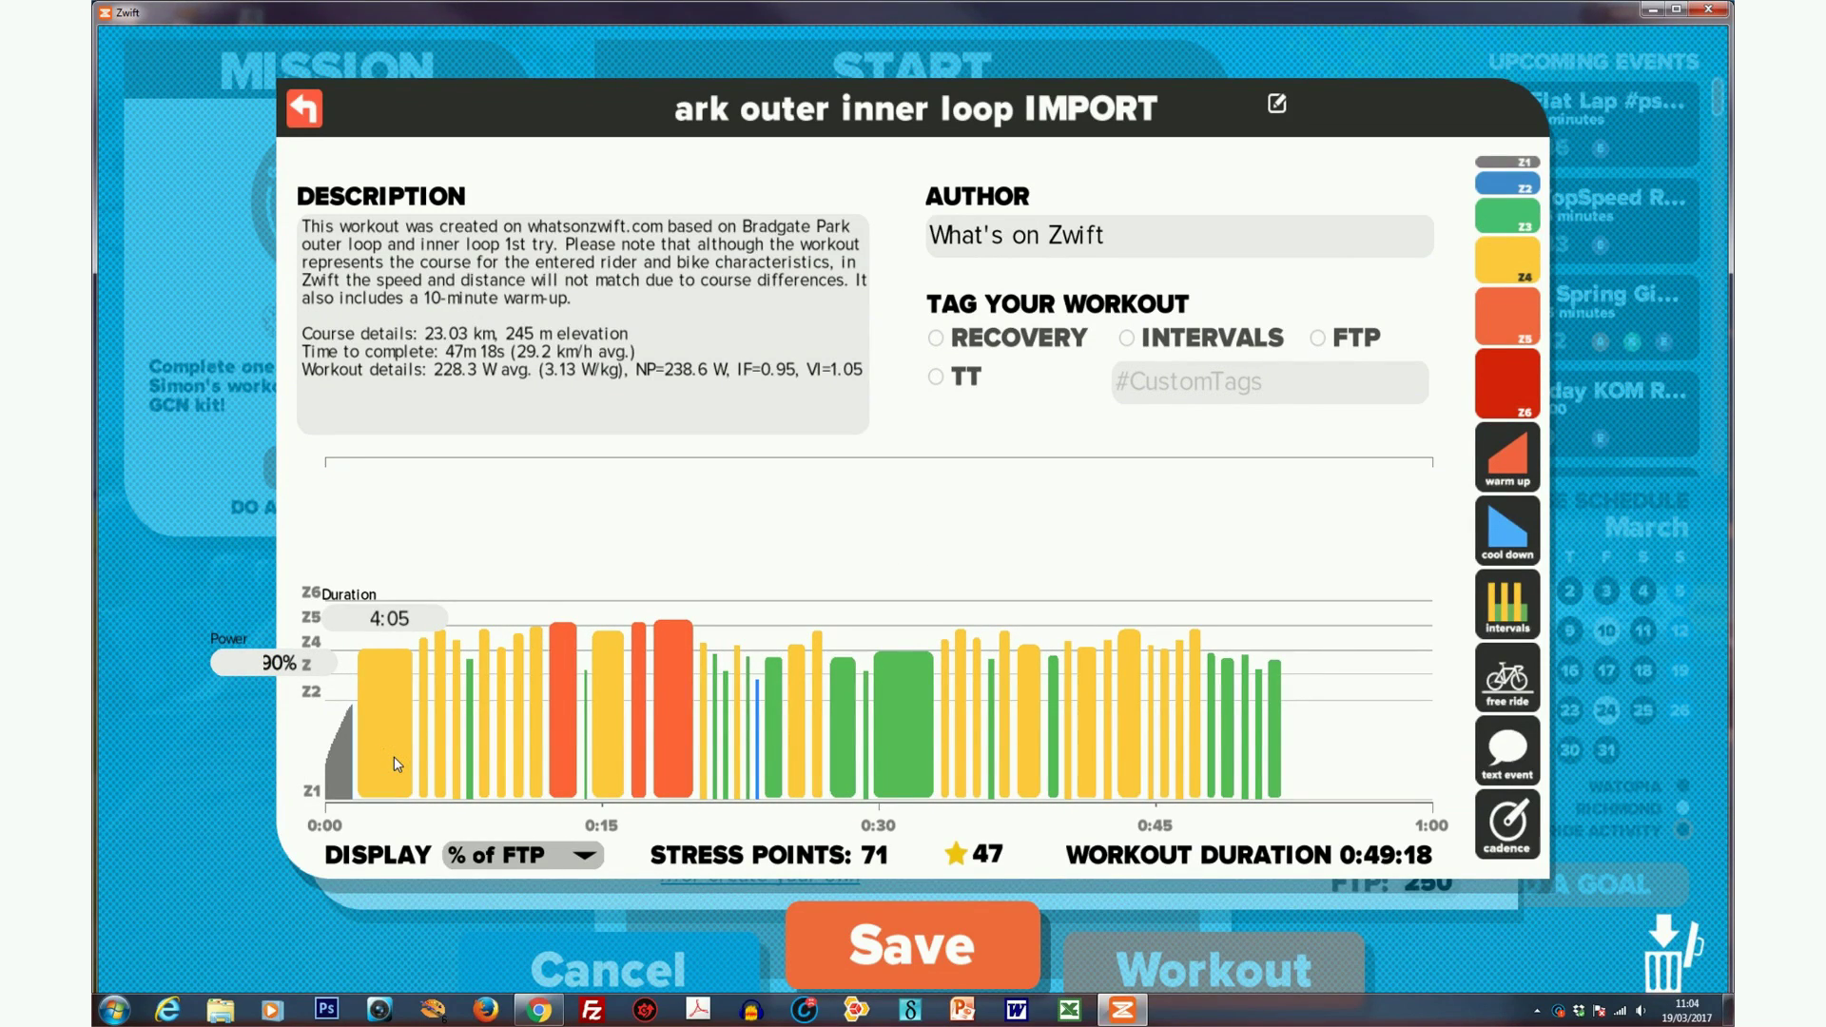
{"action": "left_click", "coordinate": [563, 744]}
{"action": "left_click", "coordinate": [607, 727]}
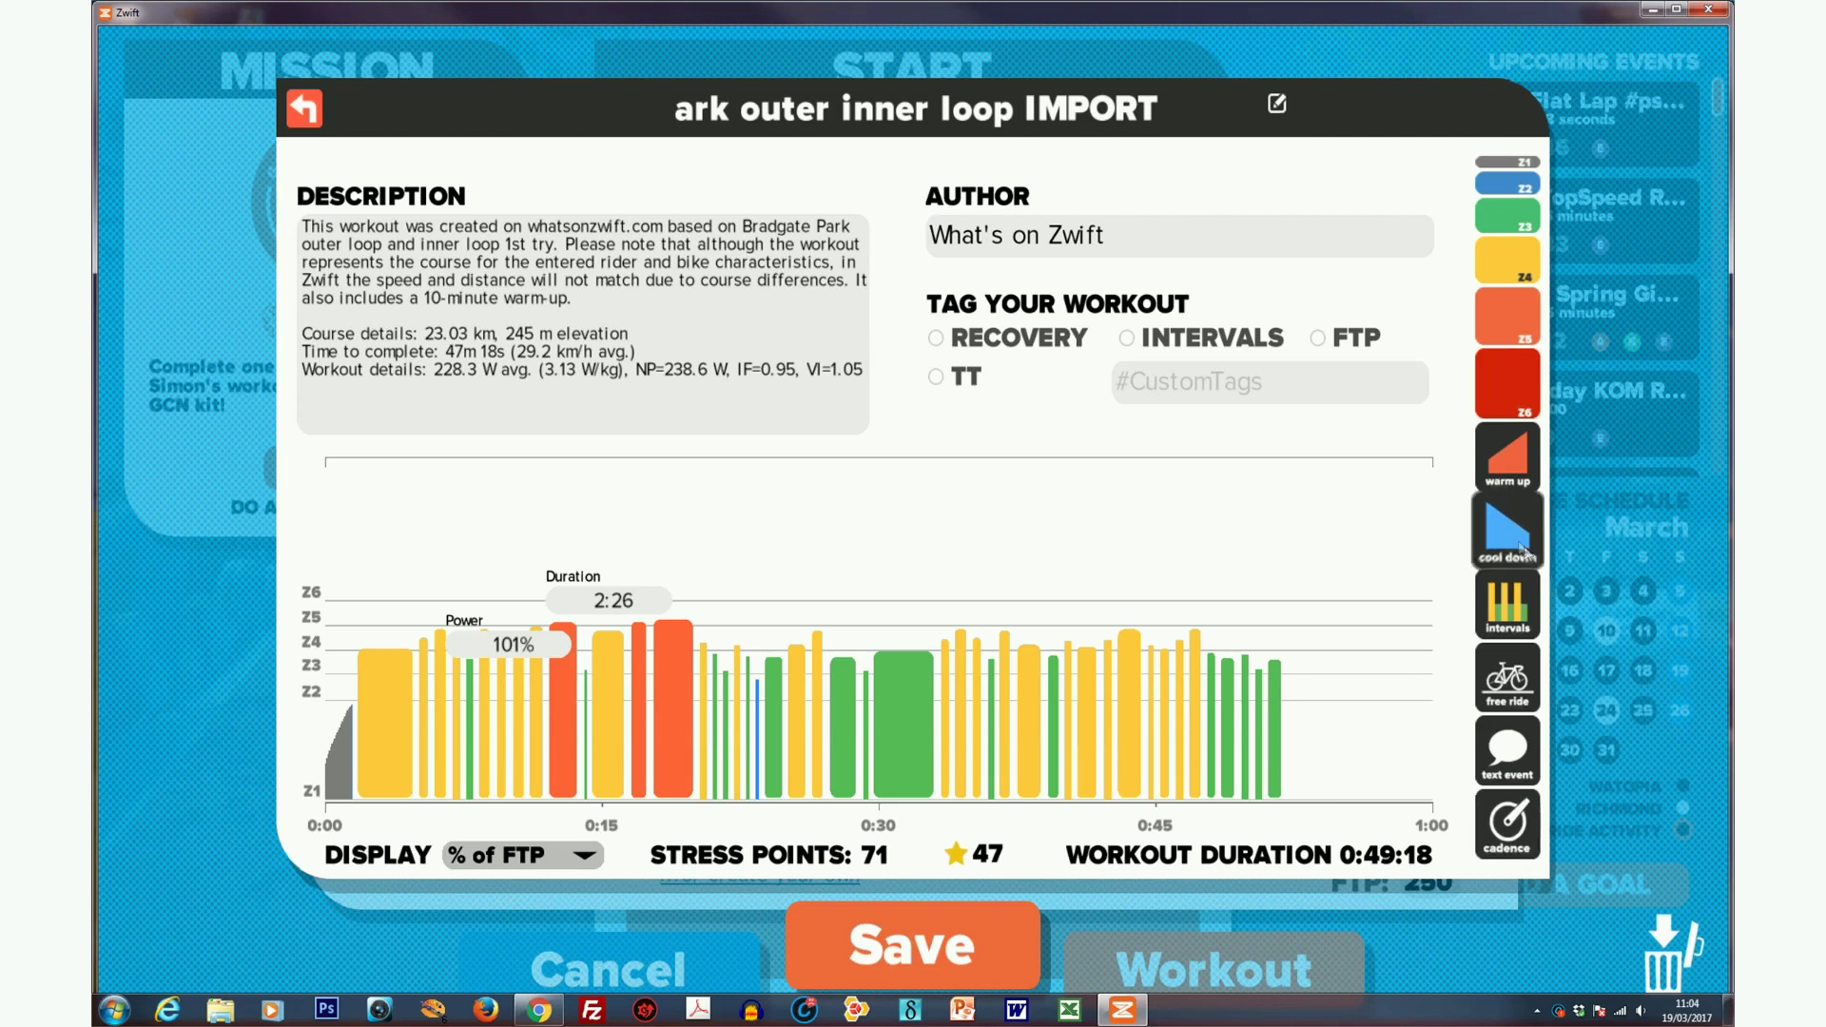
Add a 2:00 cool-down from 60% to 25% power at the end of the workout and save the workout.
{"action": "left_click_drag", "start_coordinate": [1508, 531], "coordinate": [1332, 761]}
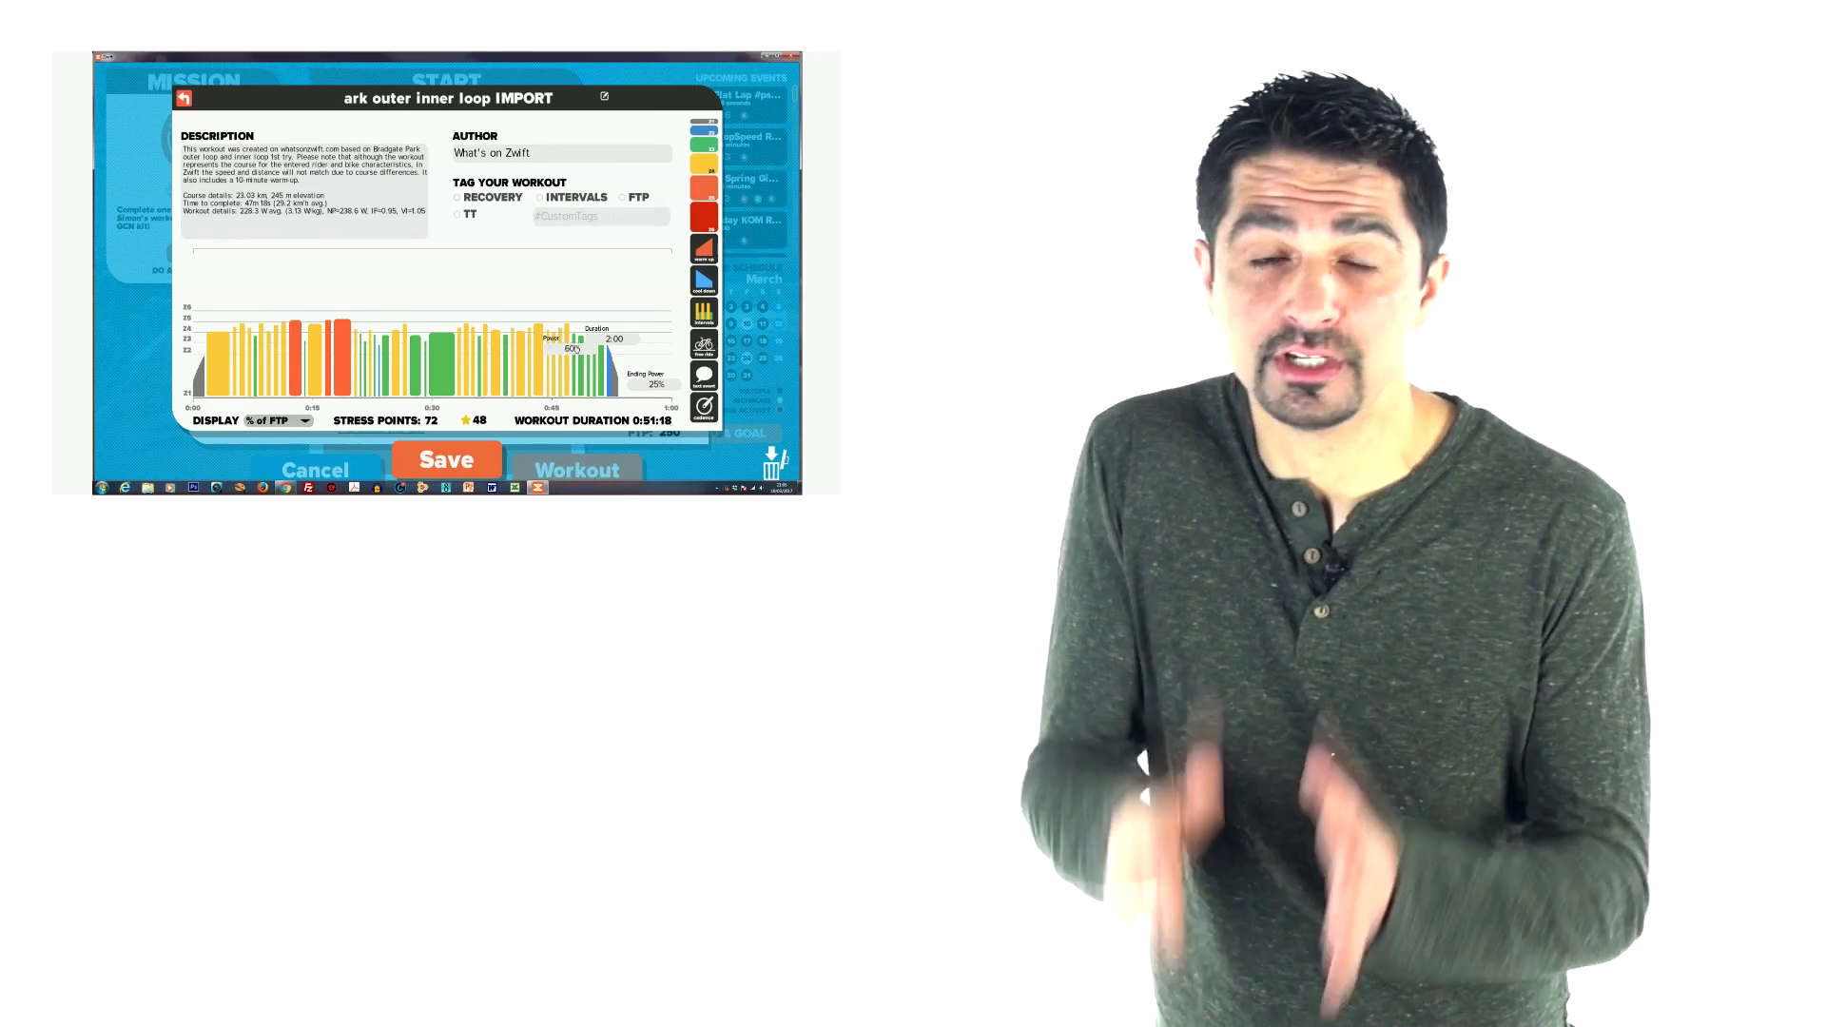
{"action": "left_click", "coordinate": [562, 299]}
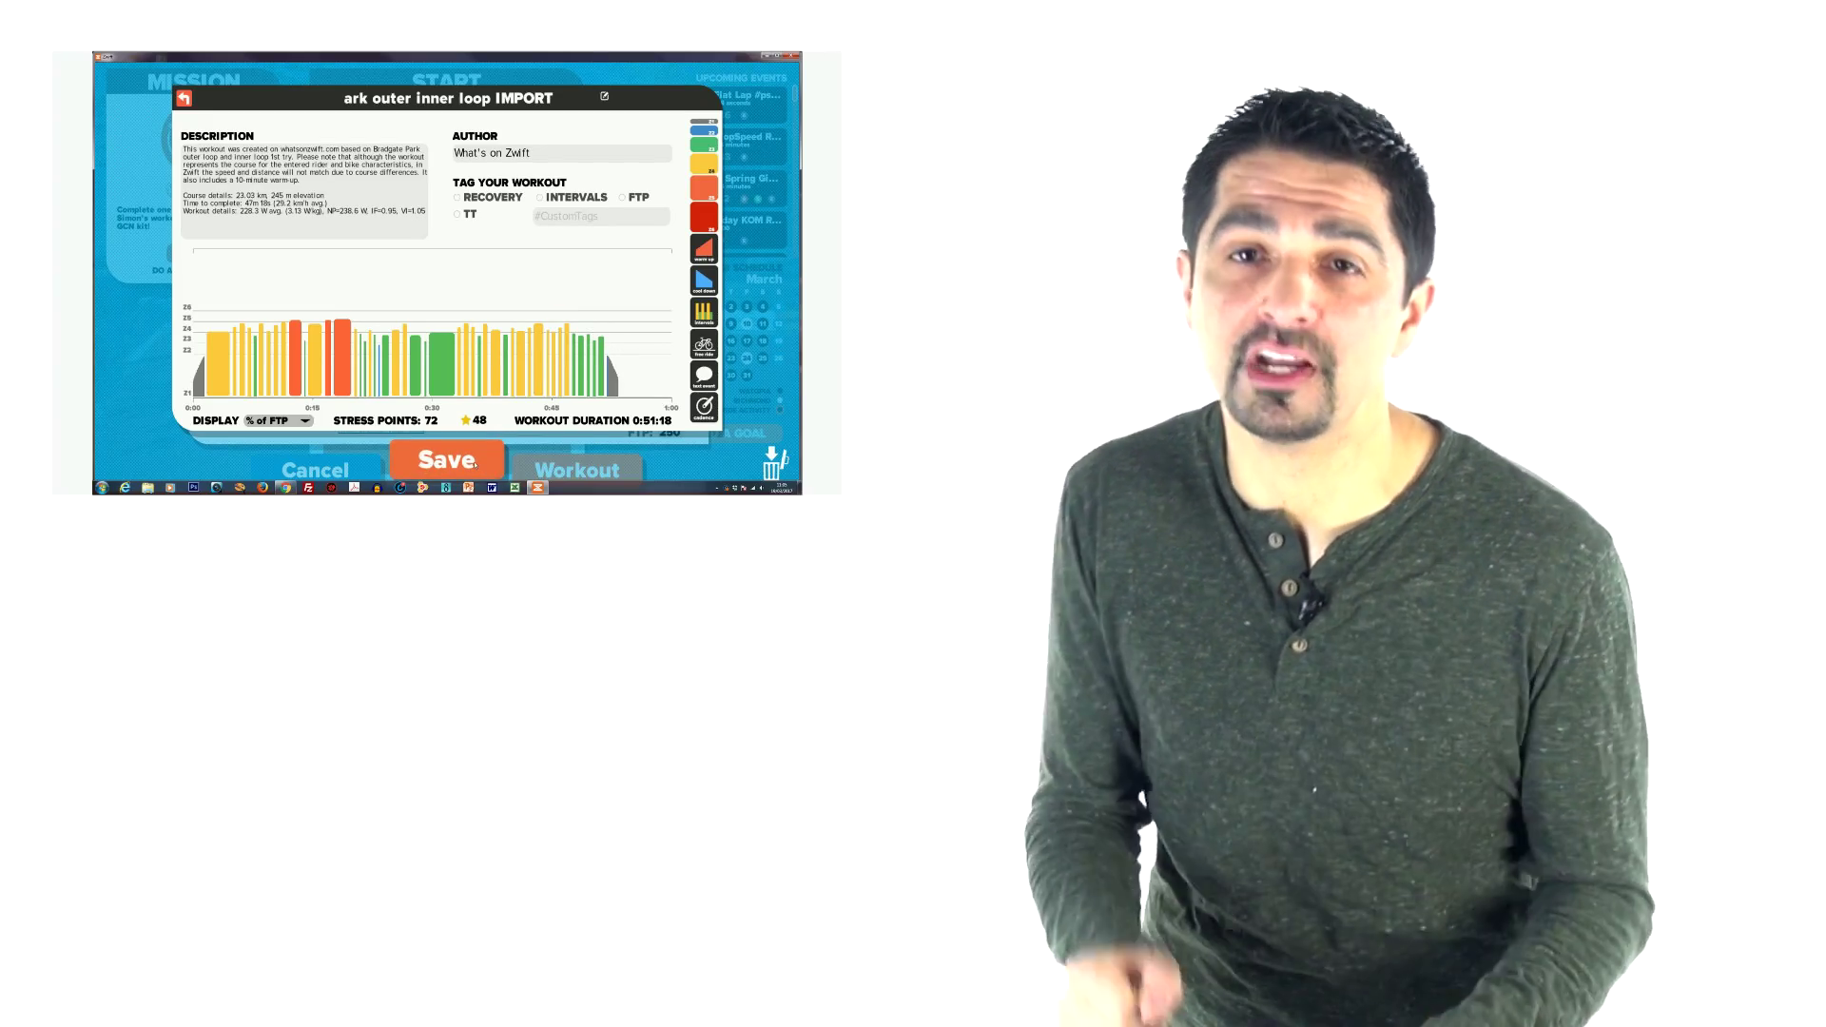
{"action": "left_click", "coordinate": [475, 464]}
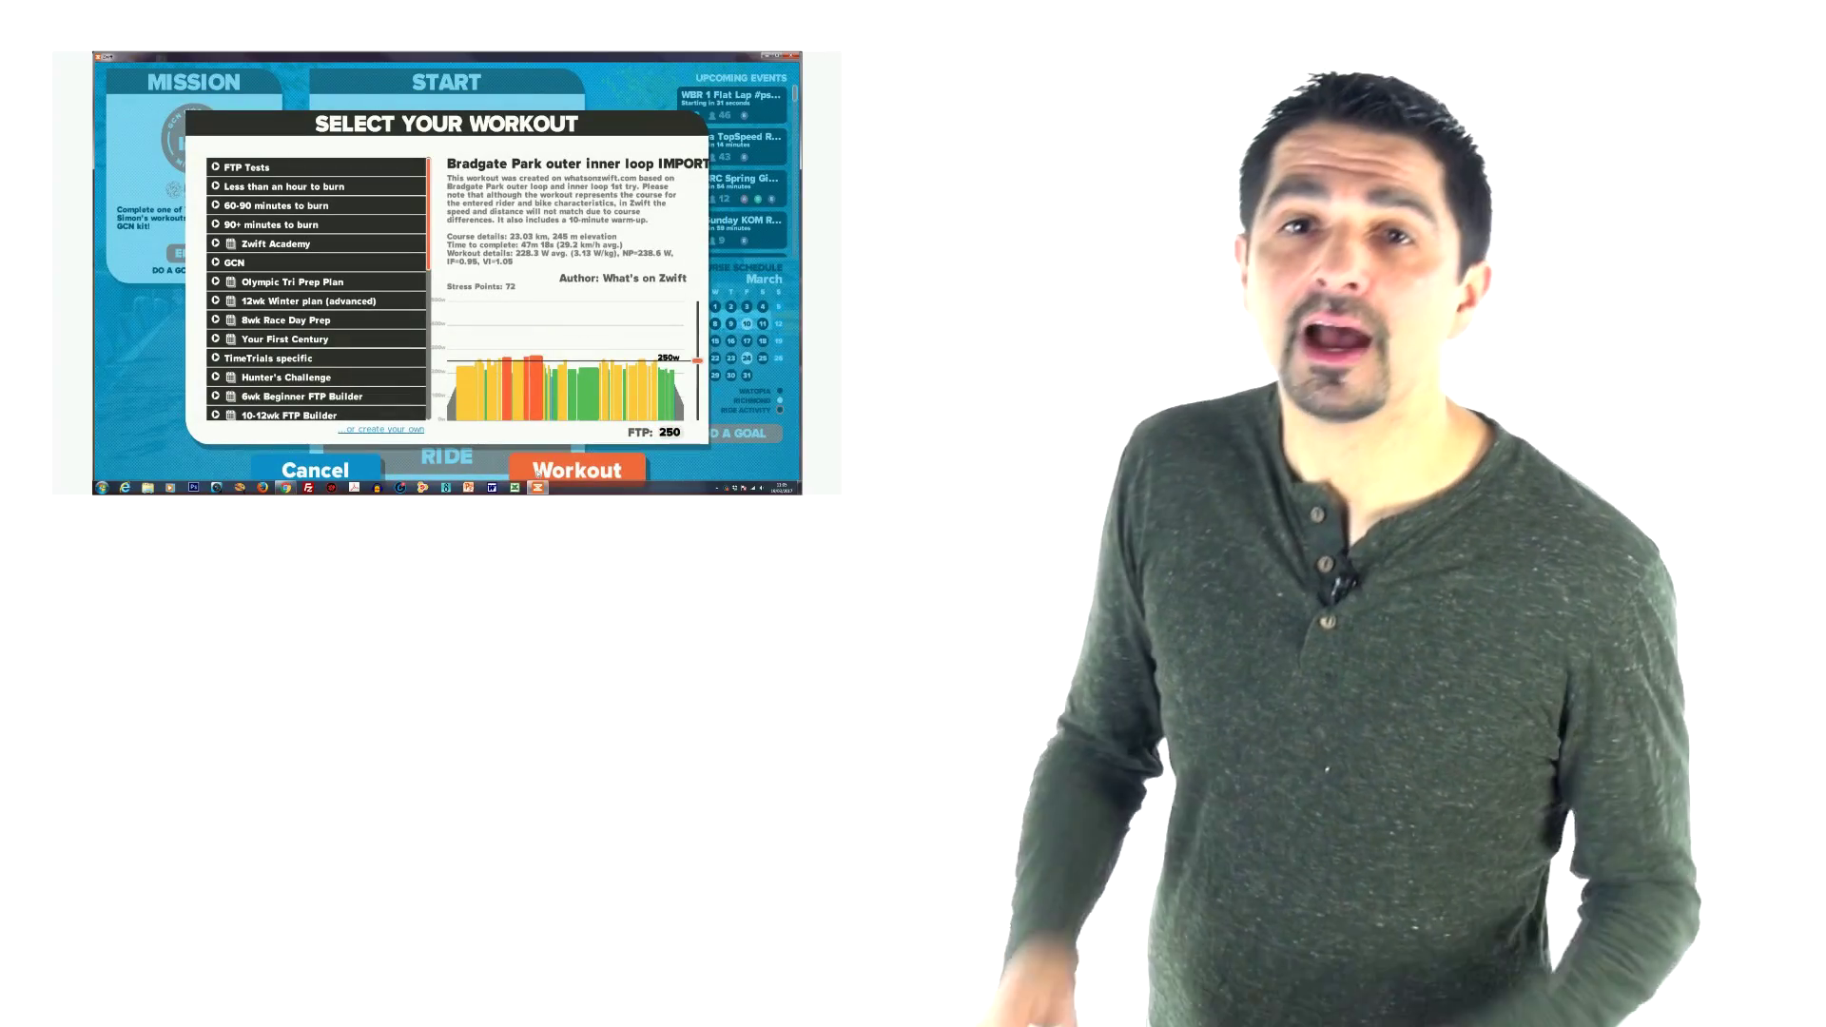